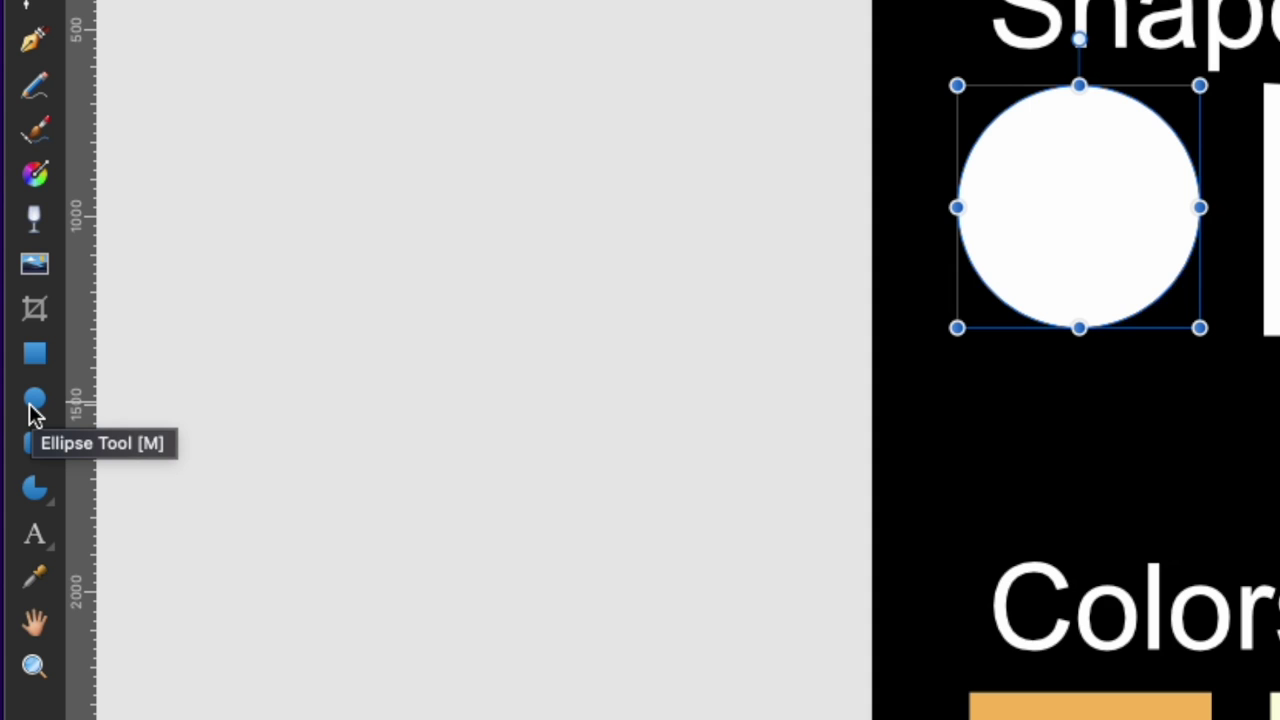
pyautogui.click(31, 404)
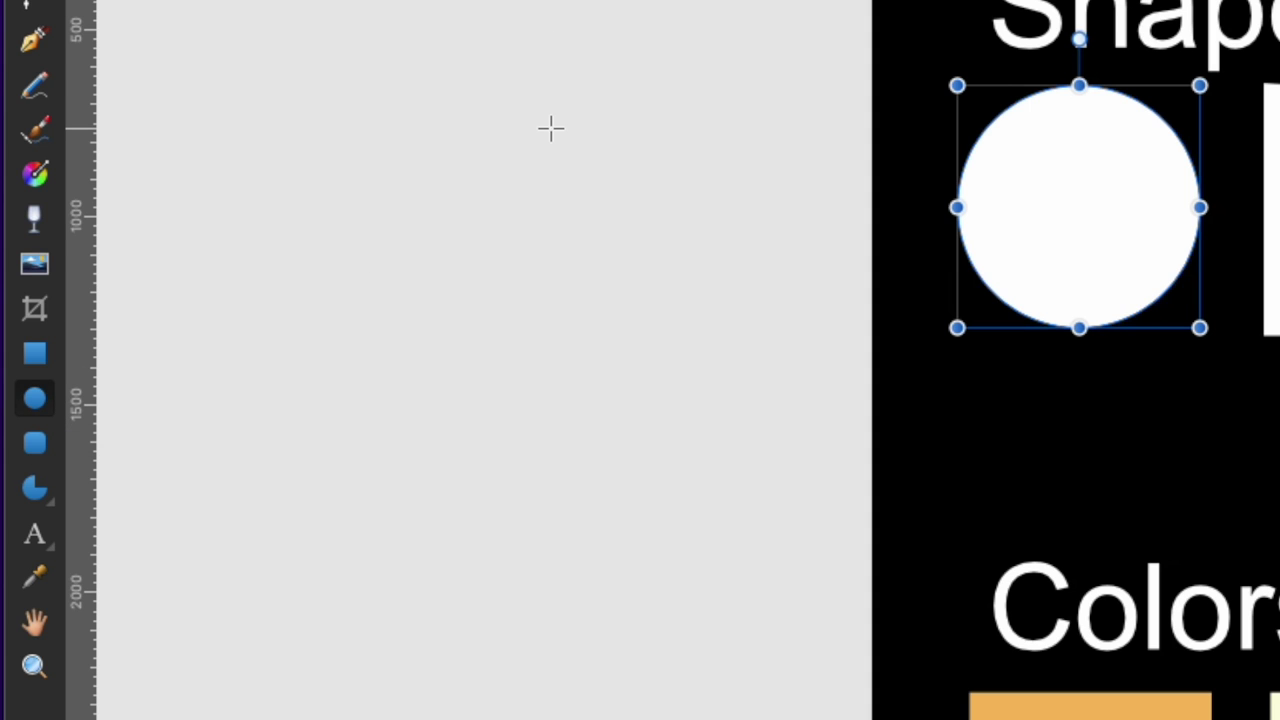
pyautogui.moveTo(517, 97); pyautogui.dragTo(757, 335)
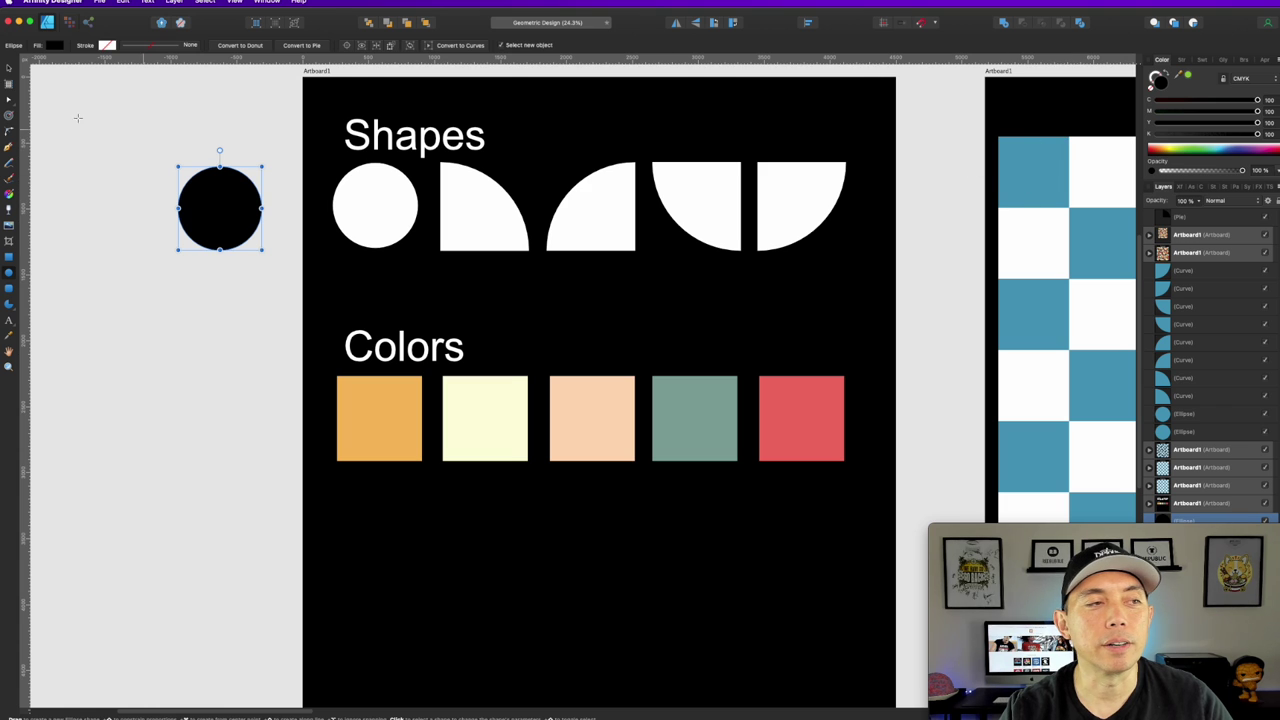
pyautogui.press('v')
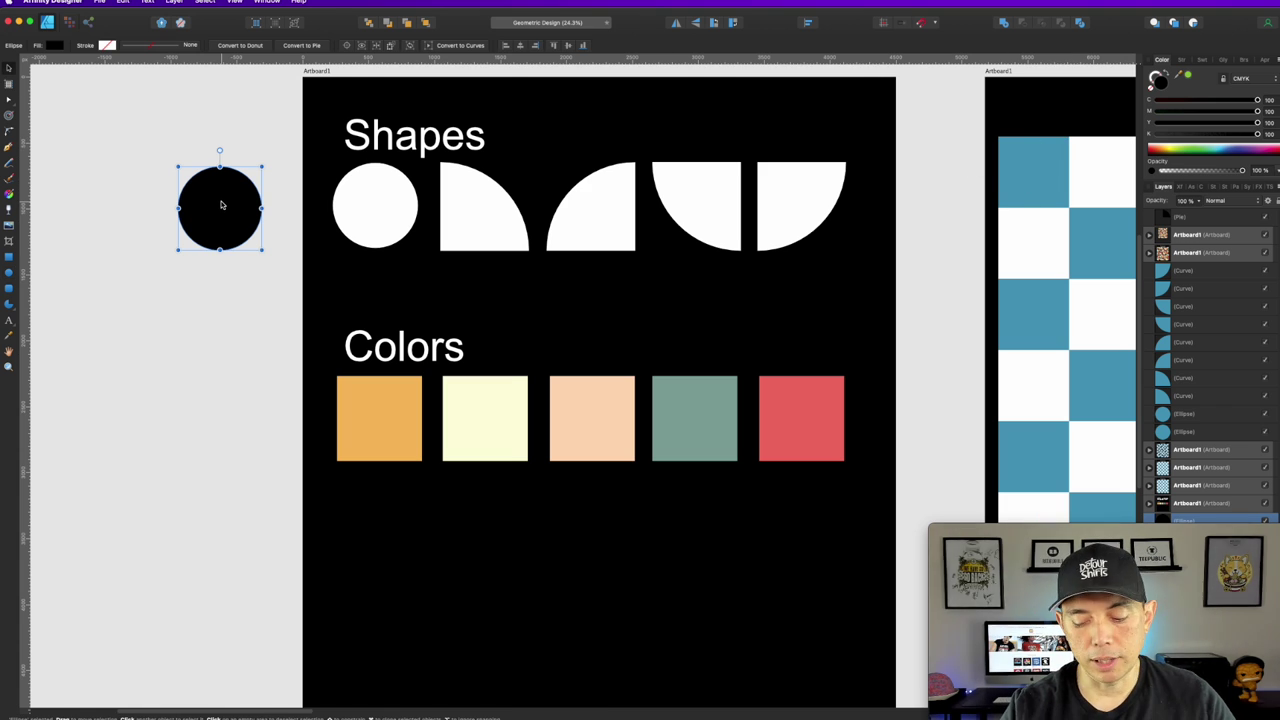
pyautogui.press('Delete')
pyautogui.scroll(3, 284, 237)
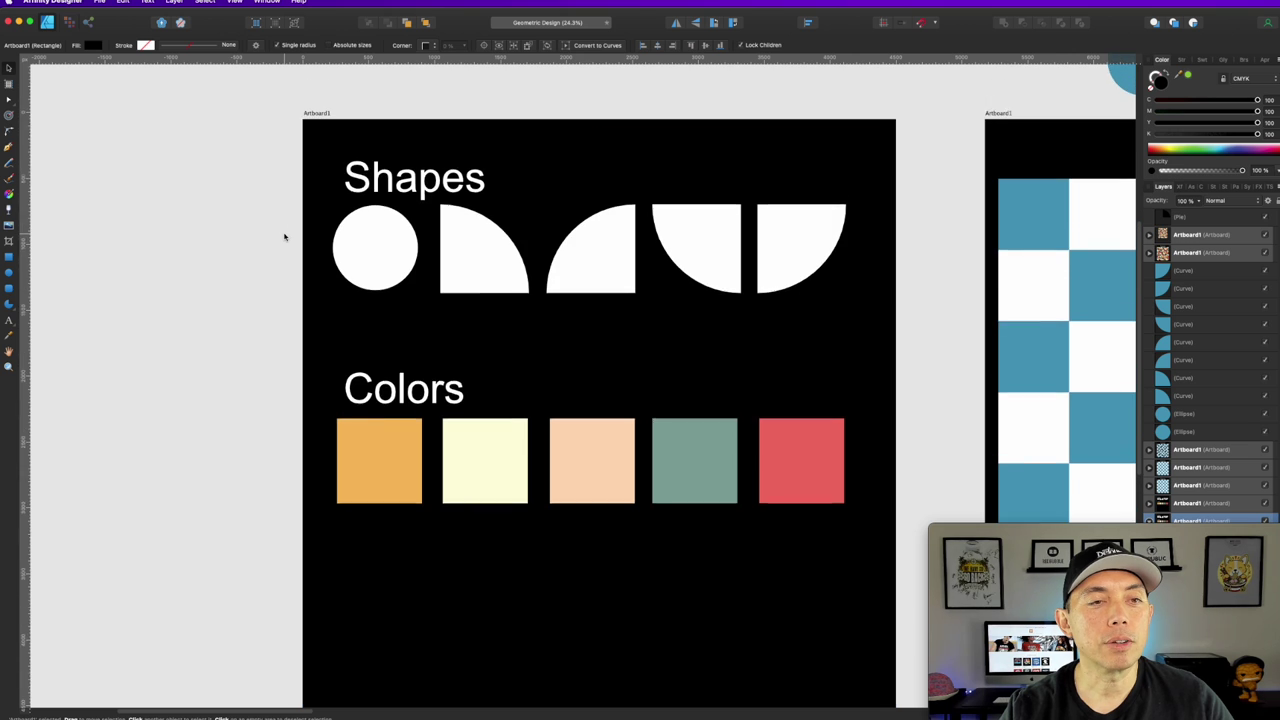
pyautogui.scroll(5, 284, 237)
# - Draw a new pie shape with the Pie Tool beside the first black quarter pie
pyautogui.click(534, 199)
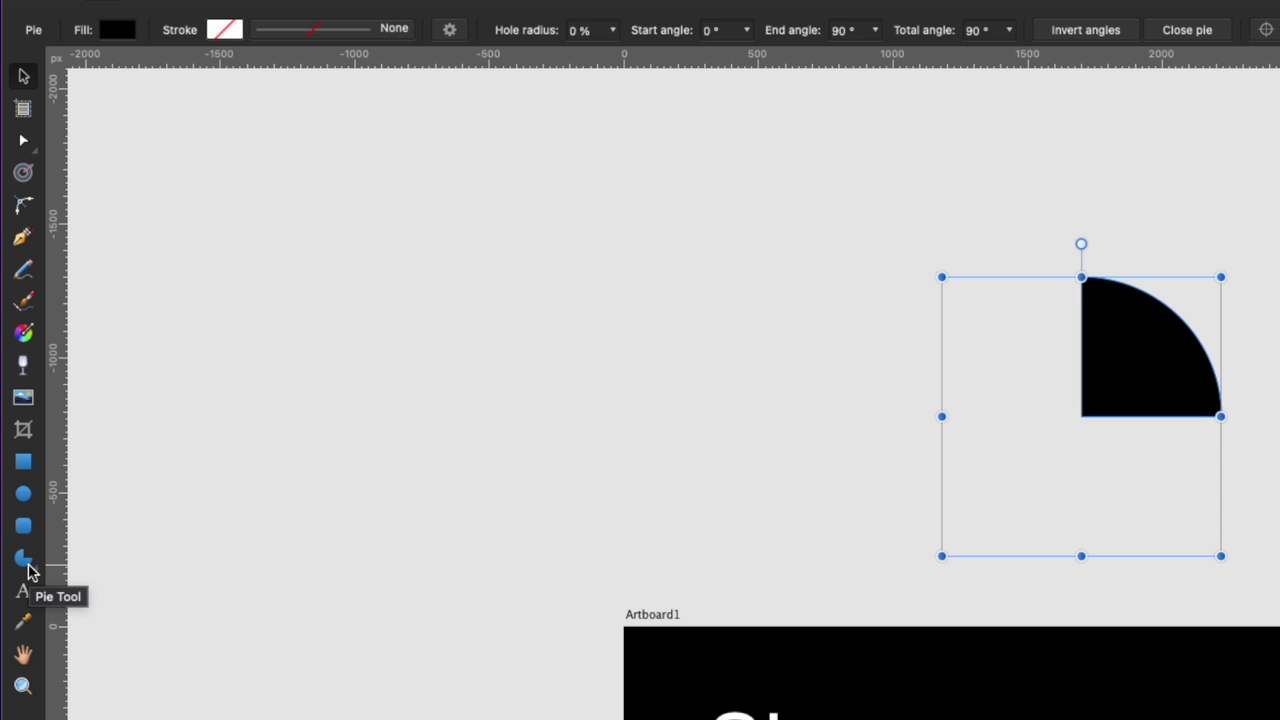
pyautogui.click(27, 566)
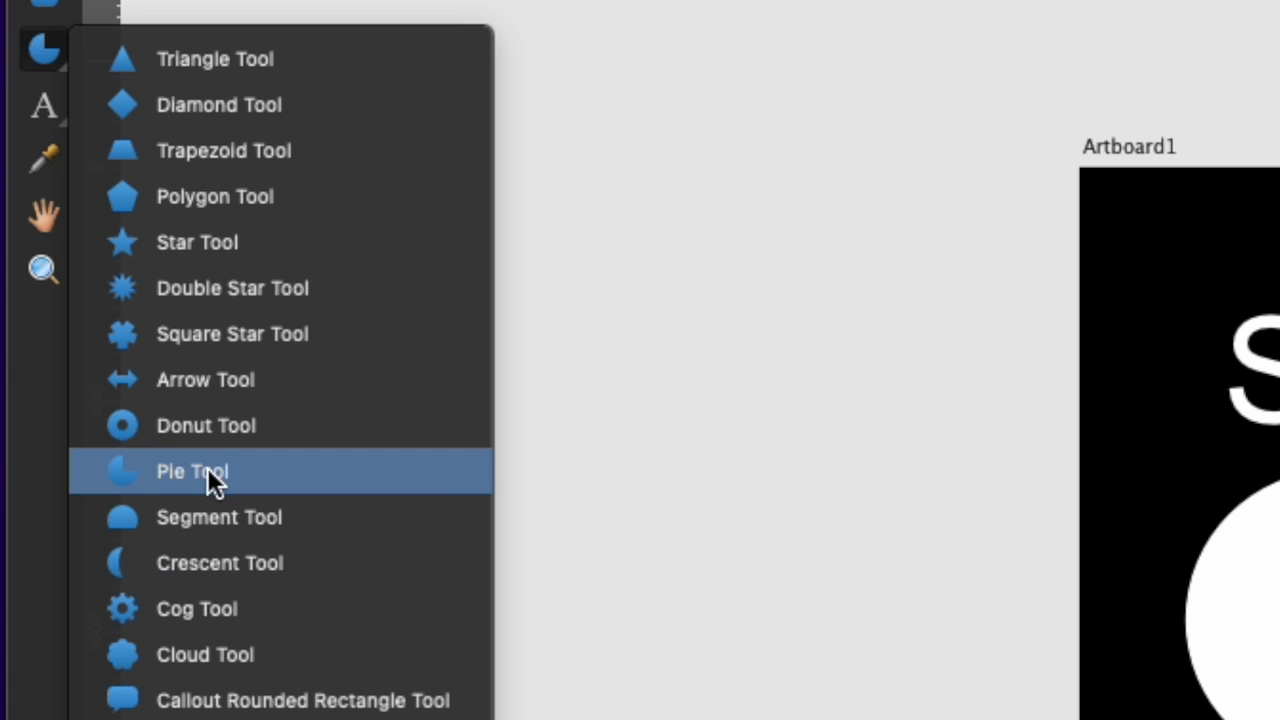
pyautogui.click(218, 475)
pyautogui.moveTo(694, 142); pyautogui.dragTo(867, 311)
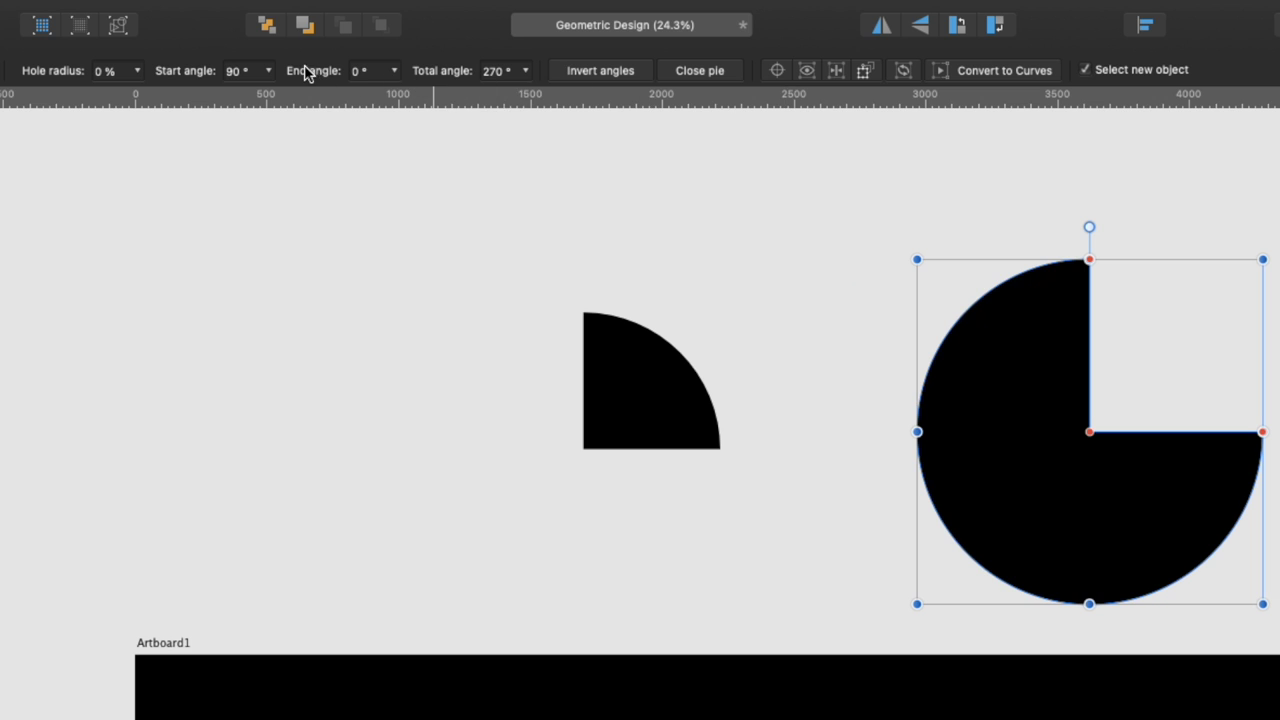
# - Adjust the new pie's start and total angles with the angle sliders
pyautogui.click(247, 71)
pyautogui.click(268, 71)
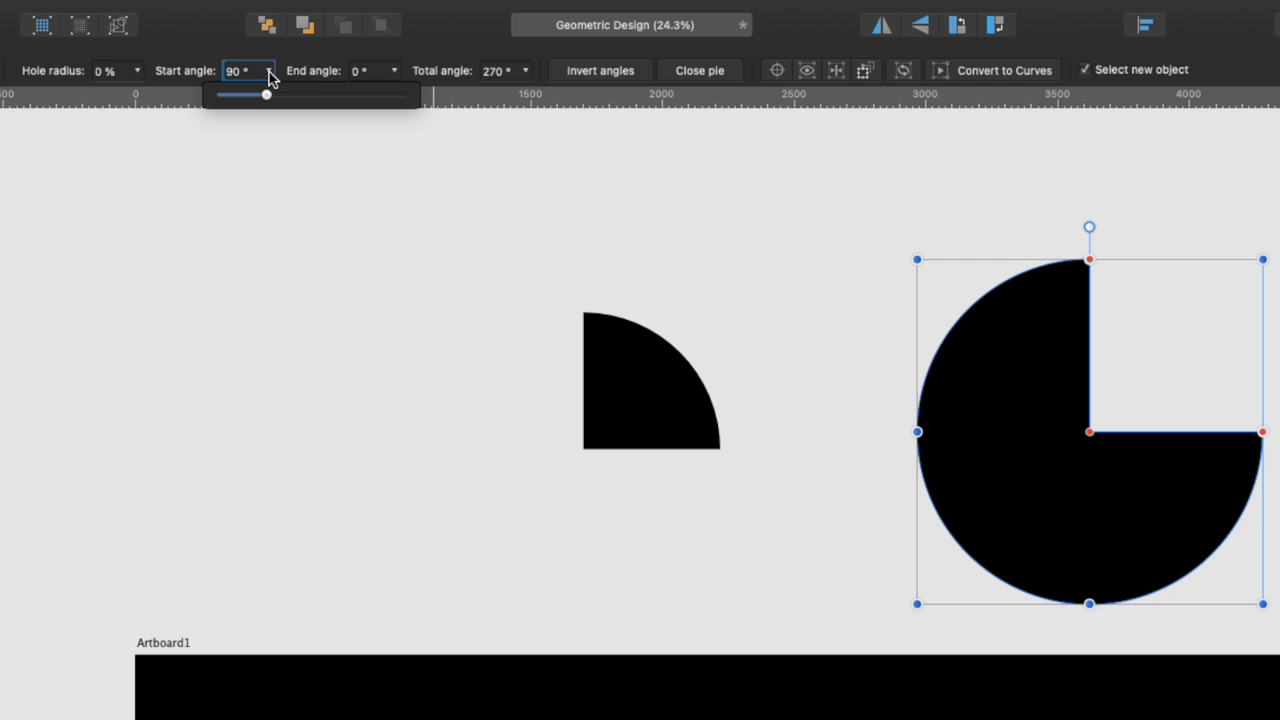
pyautogui.moveTo(267, 96); pyautogui.dragTo(69, 86)
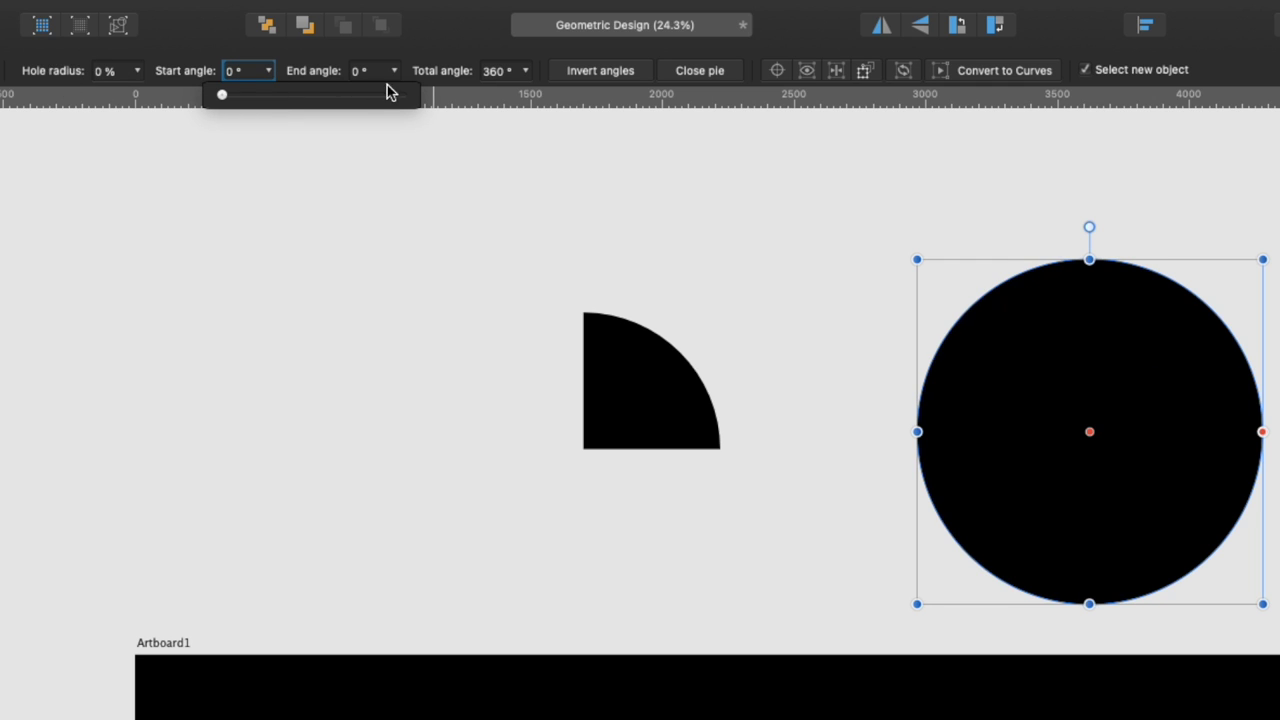
pyautogui.click(525, 71)
pyautogui.moveTo(523, 92); pyautogui.dragTo(389, 94)
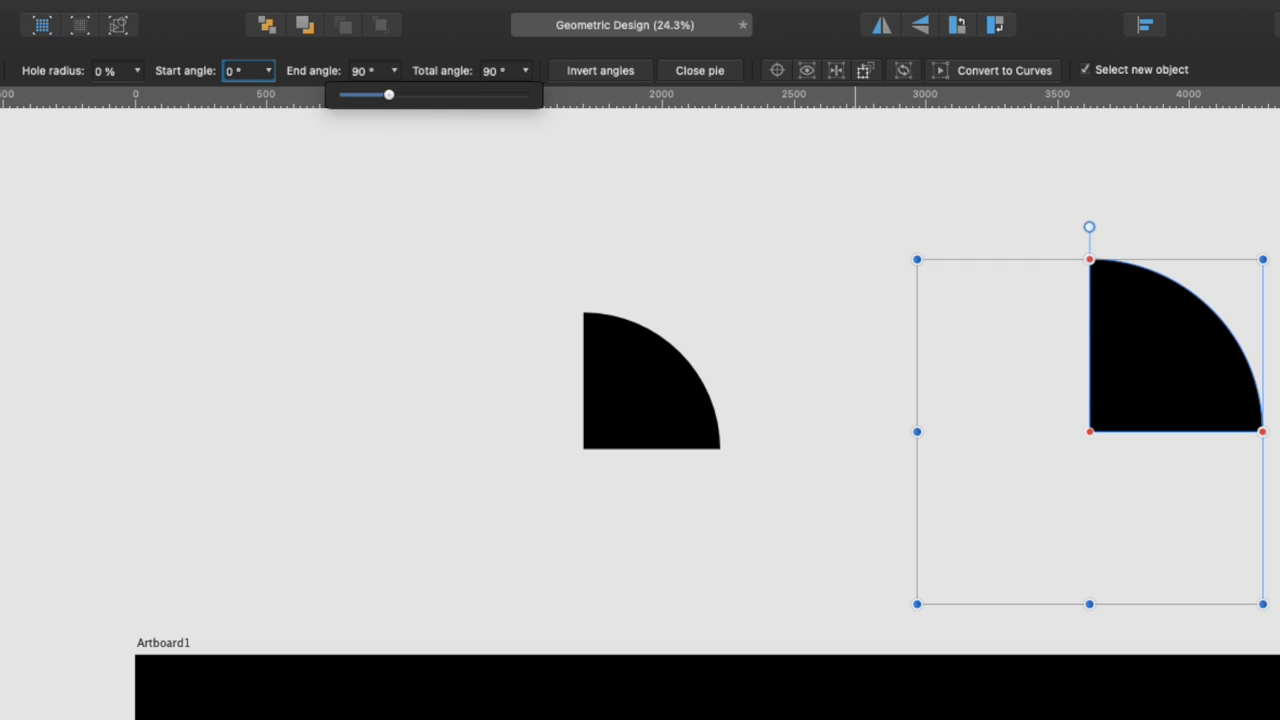
pyautogui.click(268, 72)
pyautogui.moveTo(268, 97); pyautogui.dragTo(309, 94)
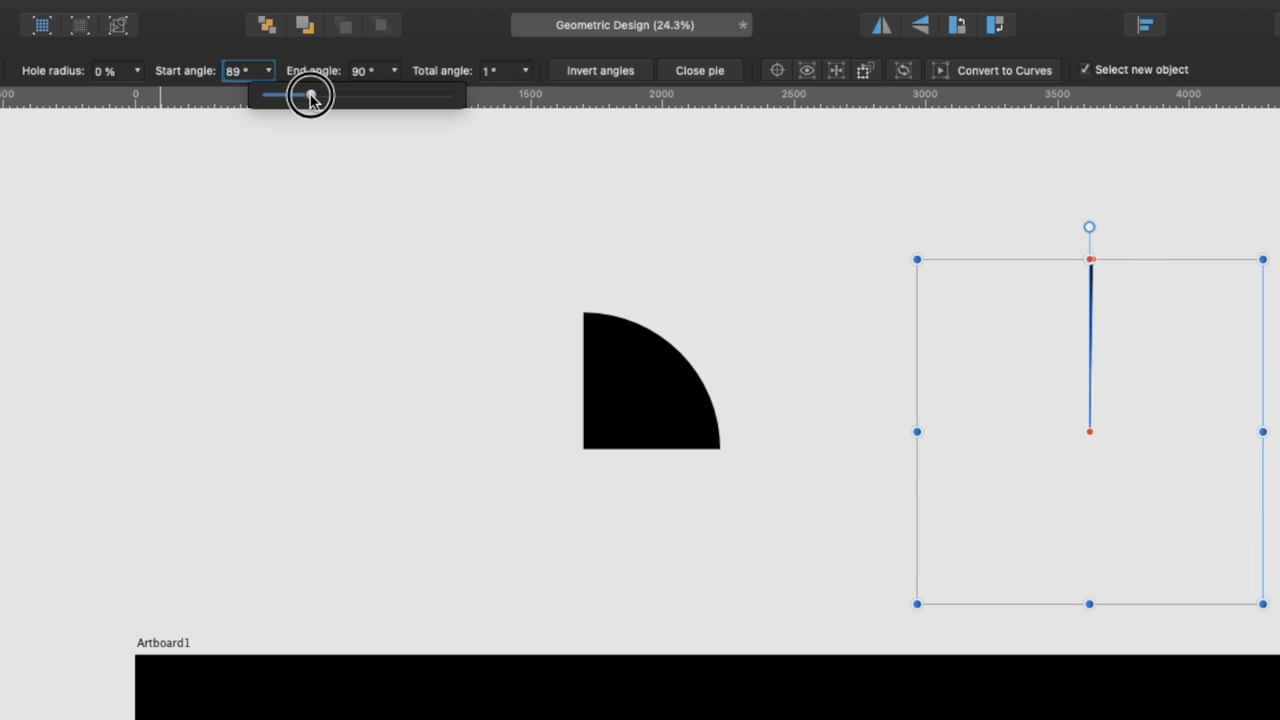
# - Set the pie's start angle to 90° and total angle to 90°
pyautogui.doubleClick(232, 72)
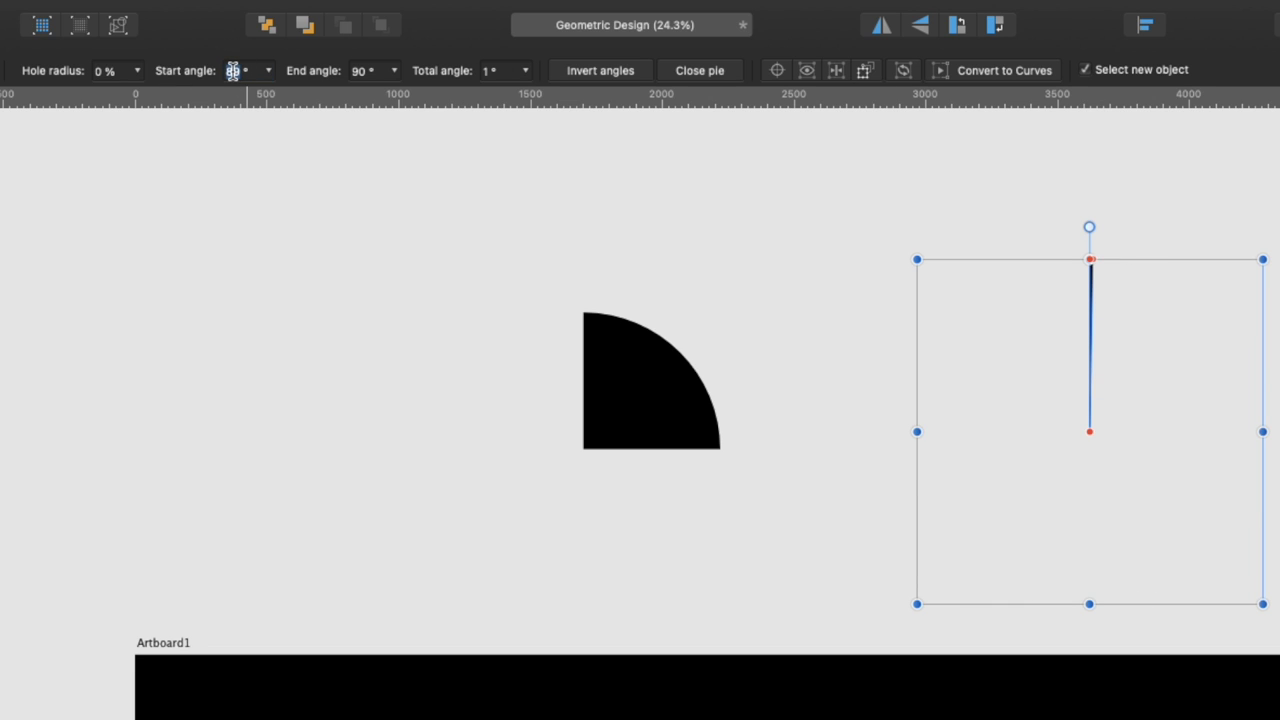
pyautogui.press('Return')
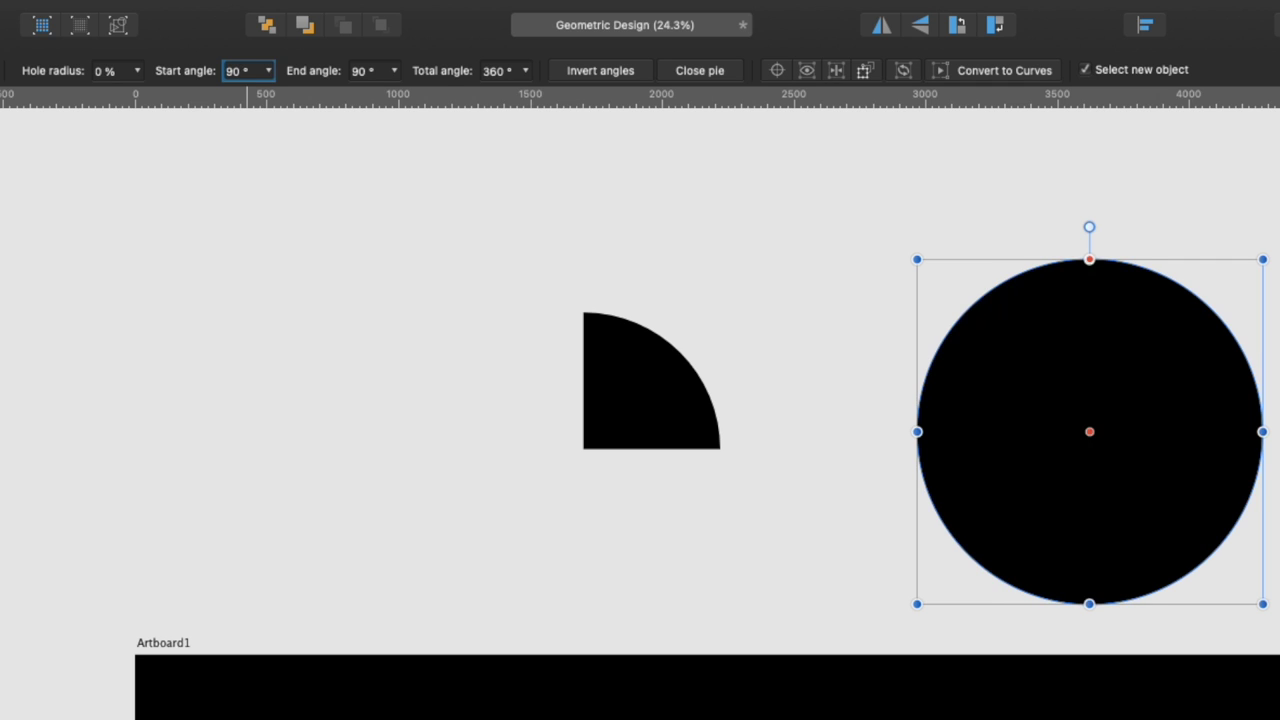
pyautogui.doubleClick(495, 71)
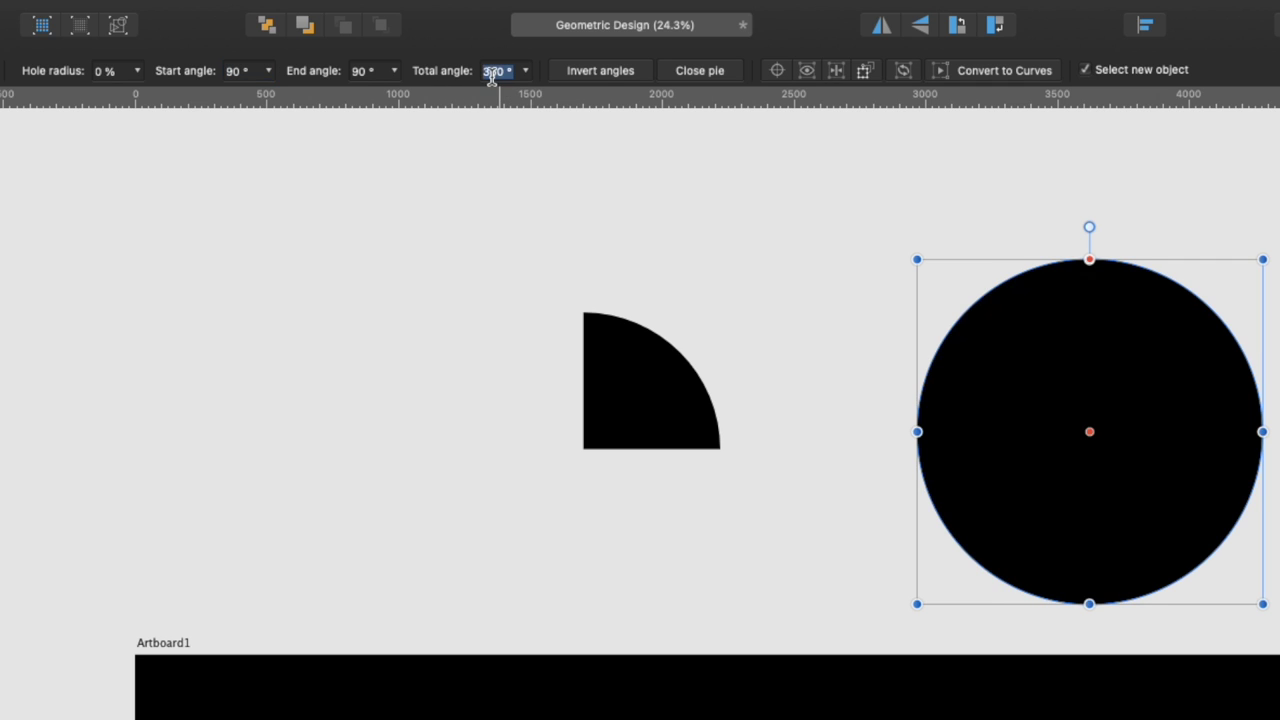
pyautogui.write('90')
pyautogui.press('Return')
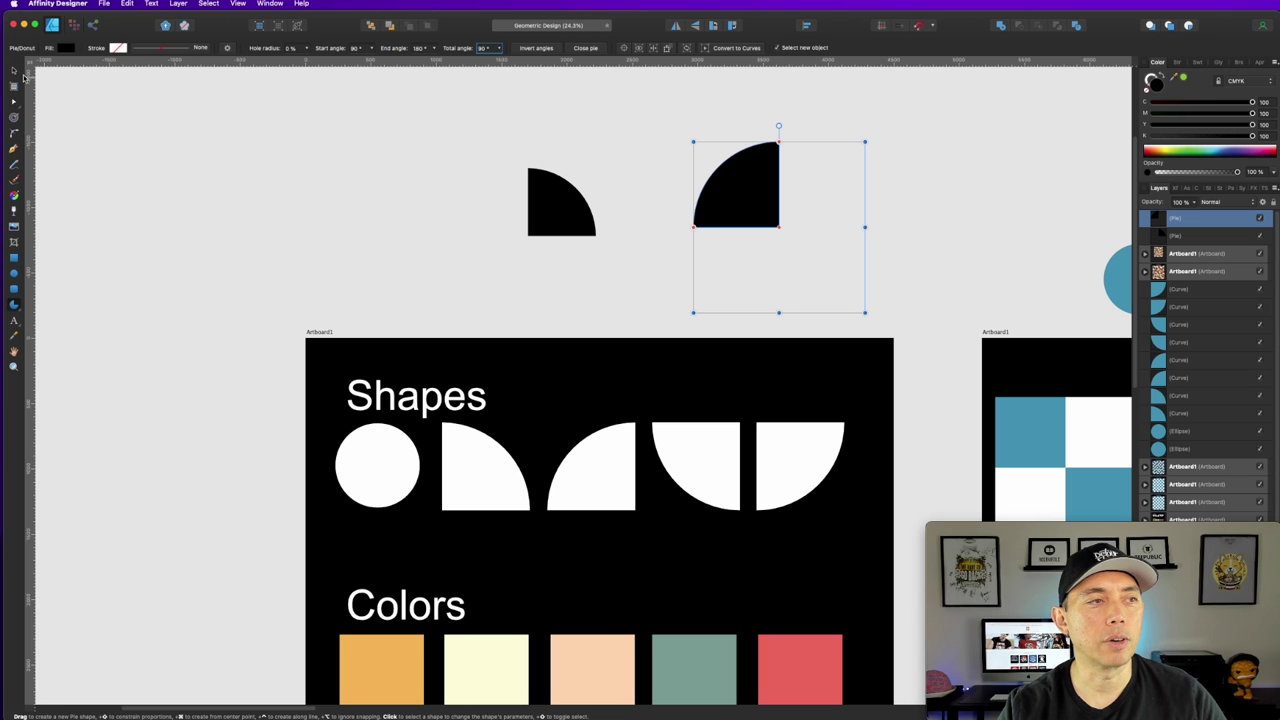
# - Delete both black pies, then undo to restore them
pyautogui.click(425, 262)
pyautogui.moveTo(448, 143); pyautogui.dragTo(846, 285)
pyautogui.press('Delete')
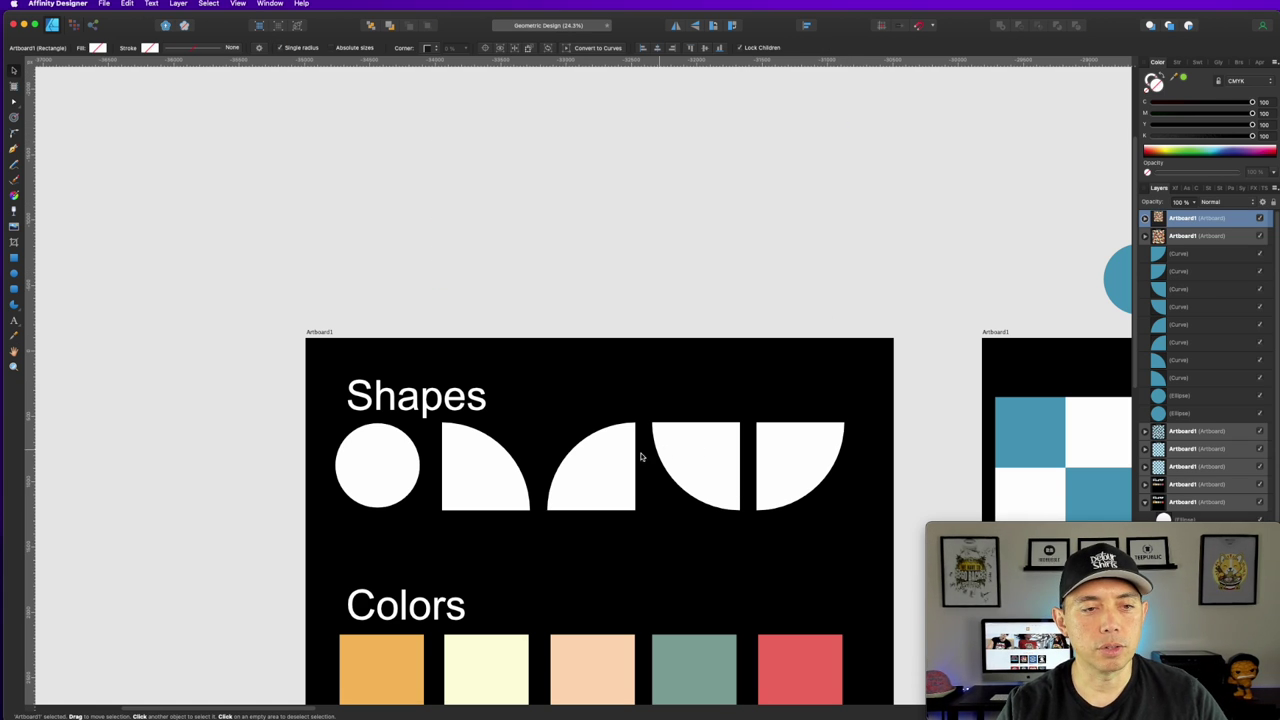
pyautogui.click(591, 474)
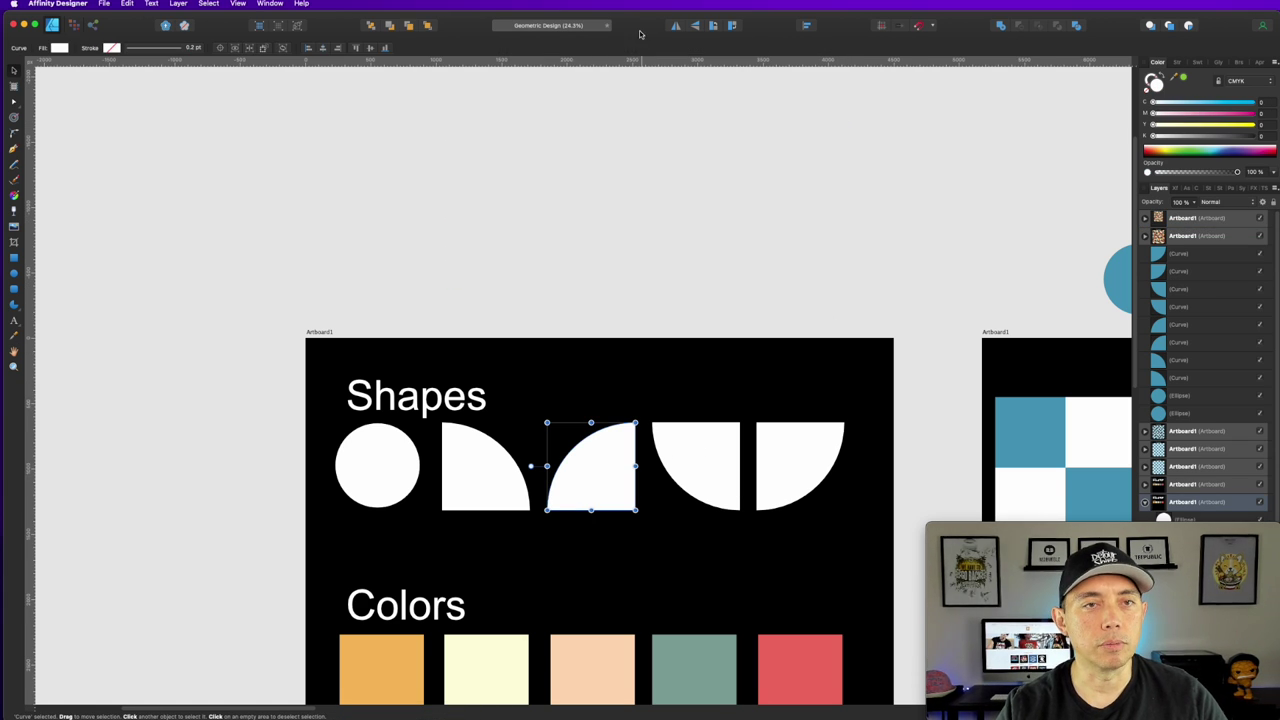
pyautogui.click(650, 190)
pyautogui.press('super+z')
# - Convert the left black pie to curves and nudge it slightly left
pyautogui.click(571, 205)
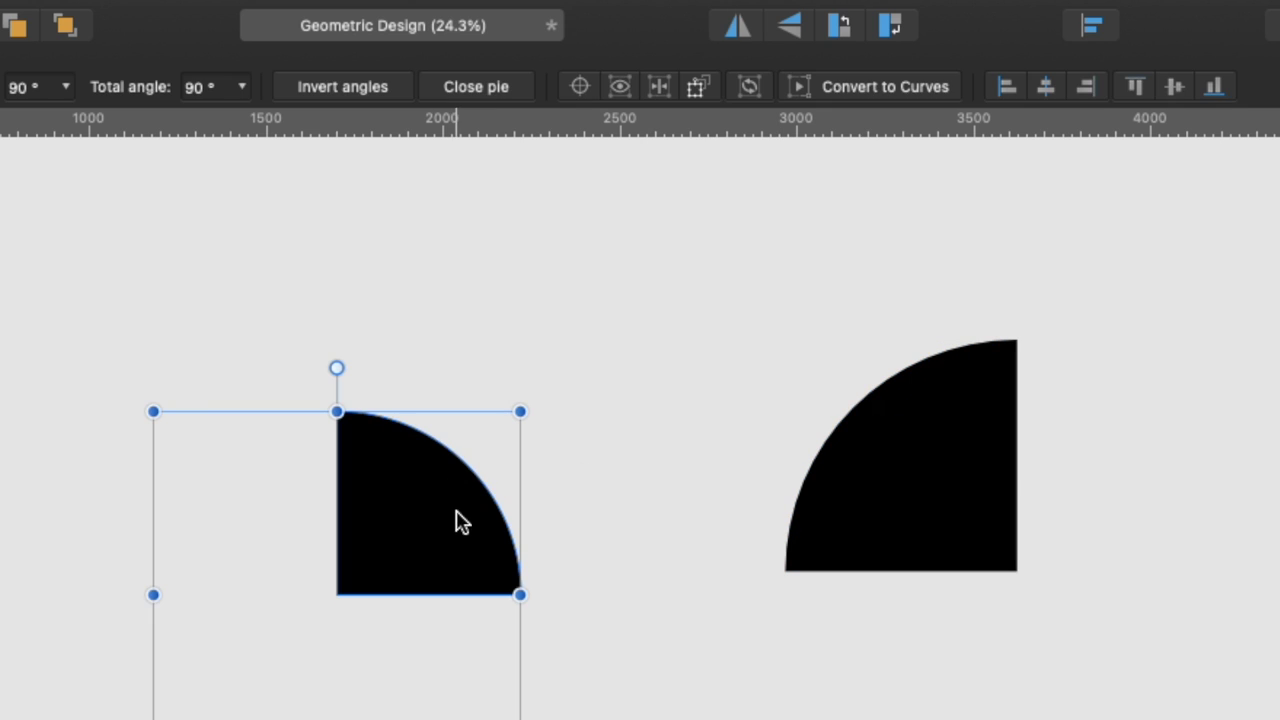
pyautogui.click(901, 89)
pyautogui.moveTo(426, 491); pyautogui.dragTo(364, 476)
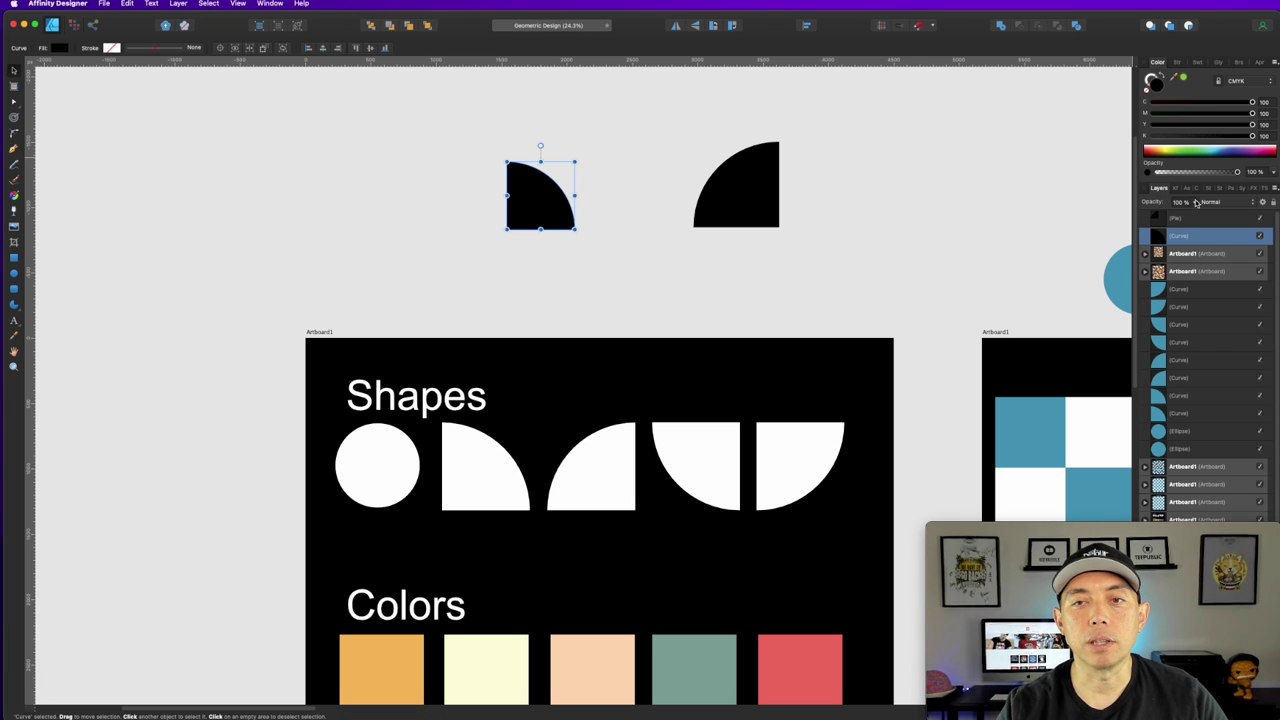
pyautogui.click(1016, 428)
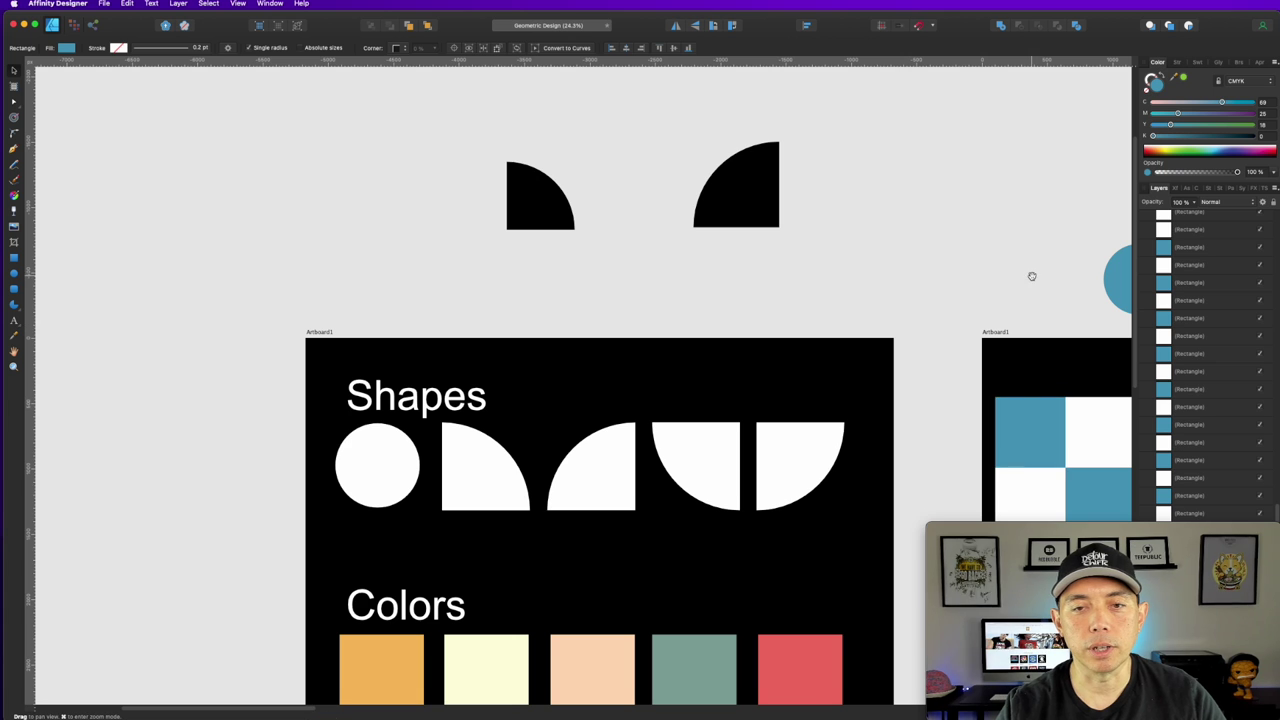
# - Check the blue grid square's position and size values
pyautogui.hscroll(10, 1032, 276)
pyautogui.scroll(-3, 1032, 276)
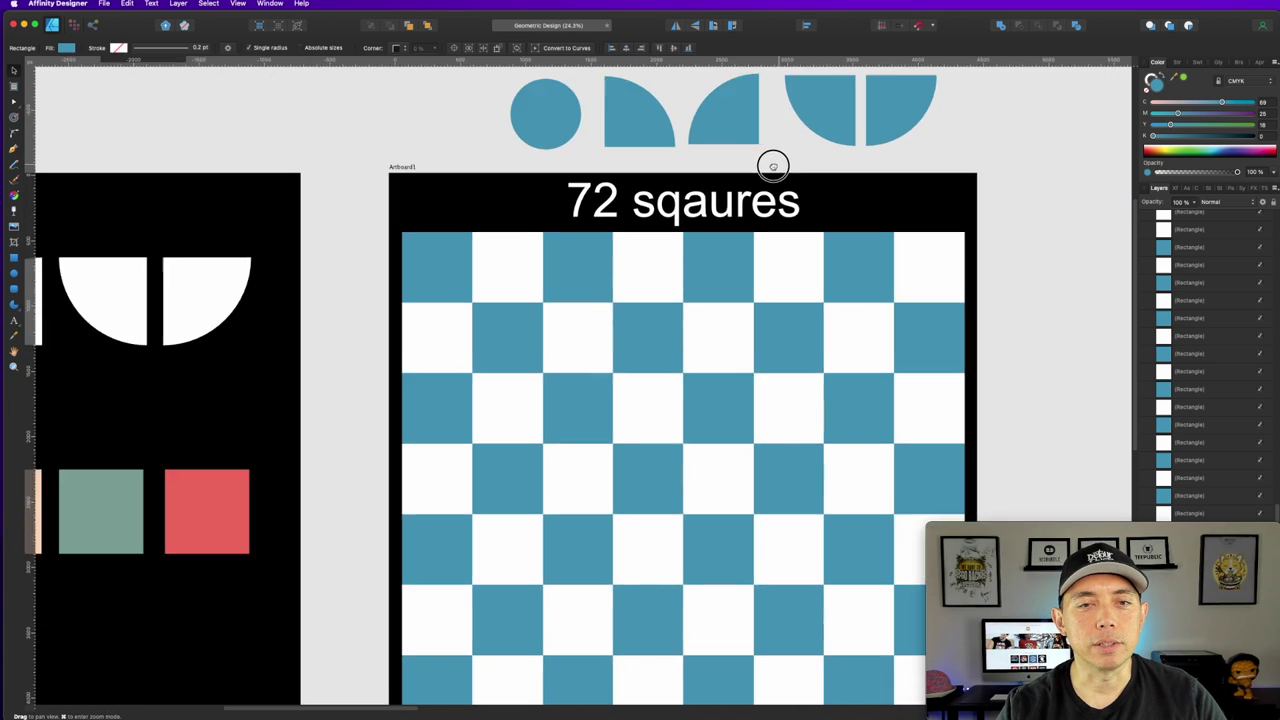
pyautogui.hscroll(-4, 824, 187)
pyautogui.scroll(-3, 824, 187)
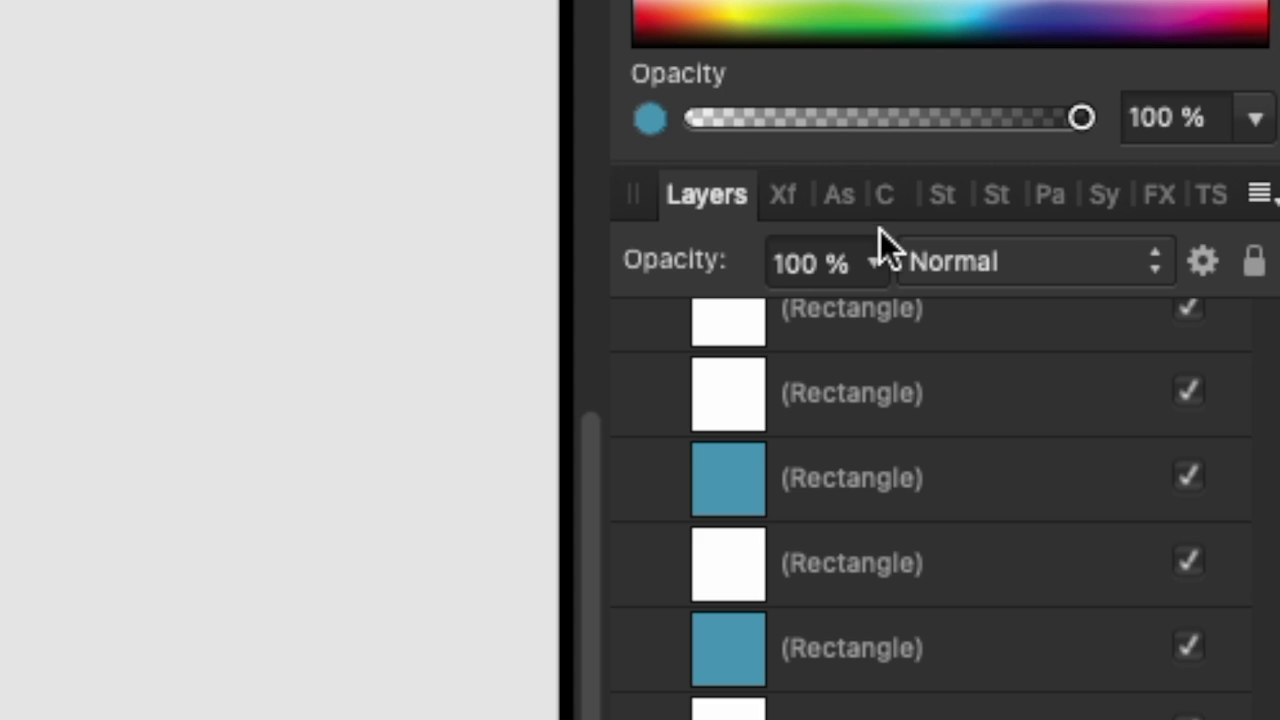
pyautogui.click(789, 190)
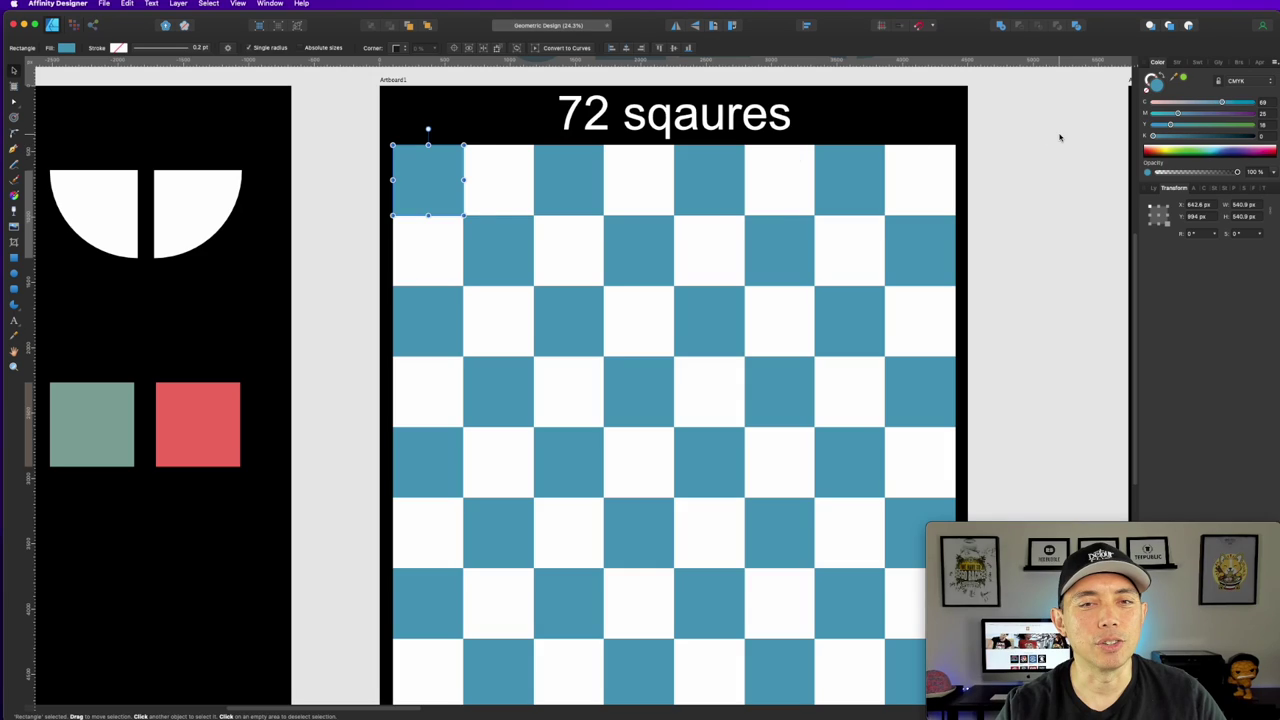
# - Step through the sample shapes and move the blue circle beside the quarter-circles
pyautogui.scroll(3, 1071, 220)
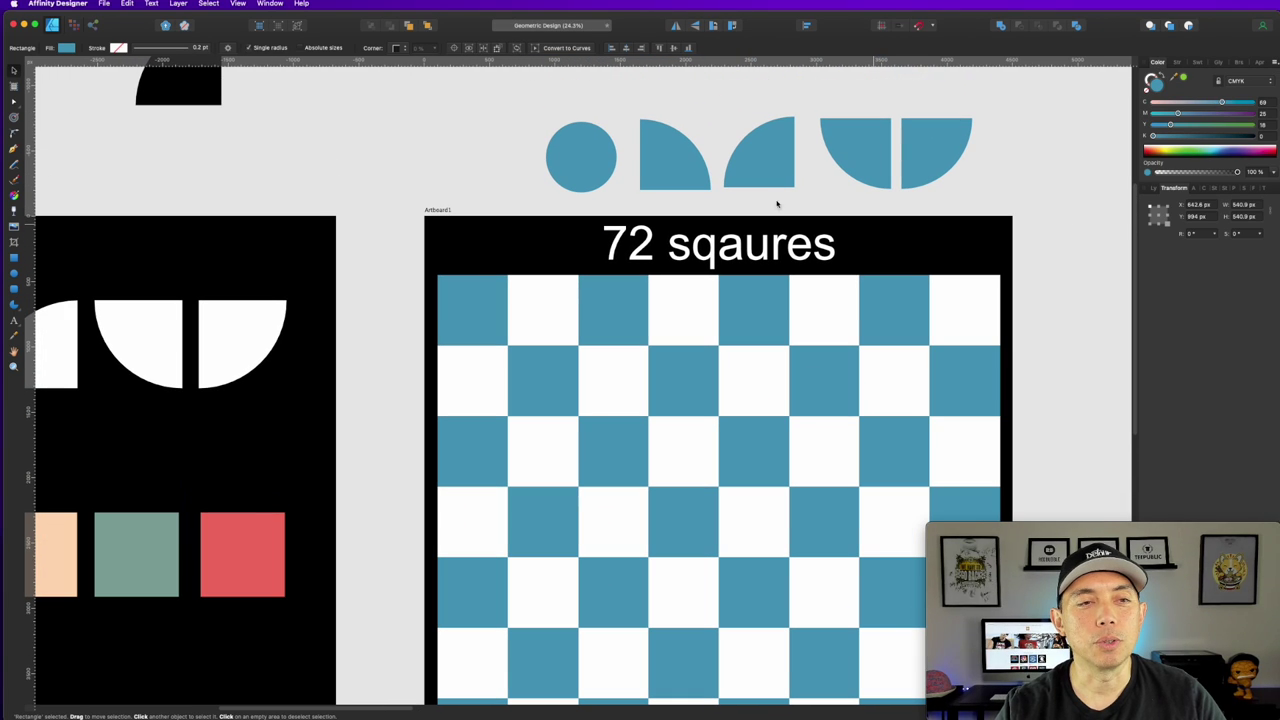
pyautogui.click(570, 136)
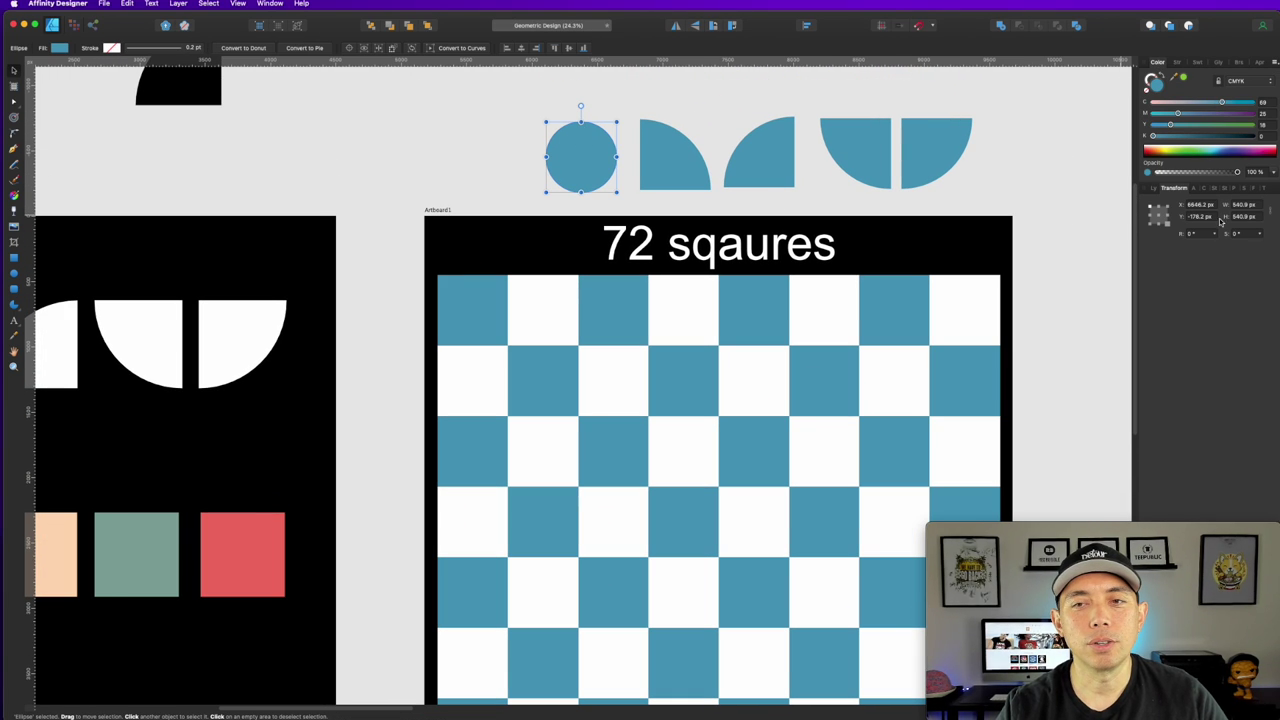
pyautogui.click(672, 150)
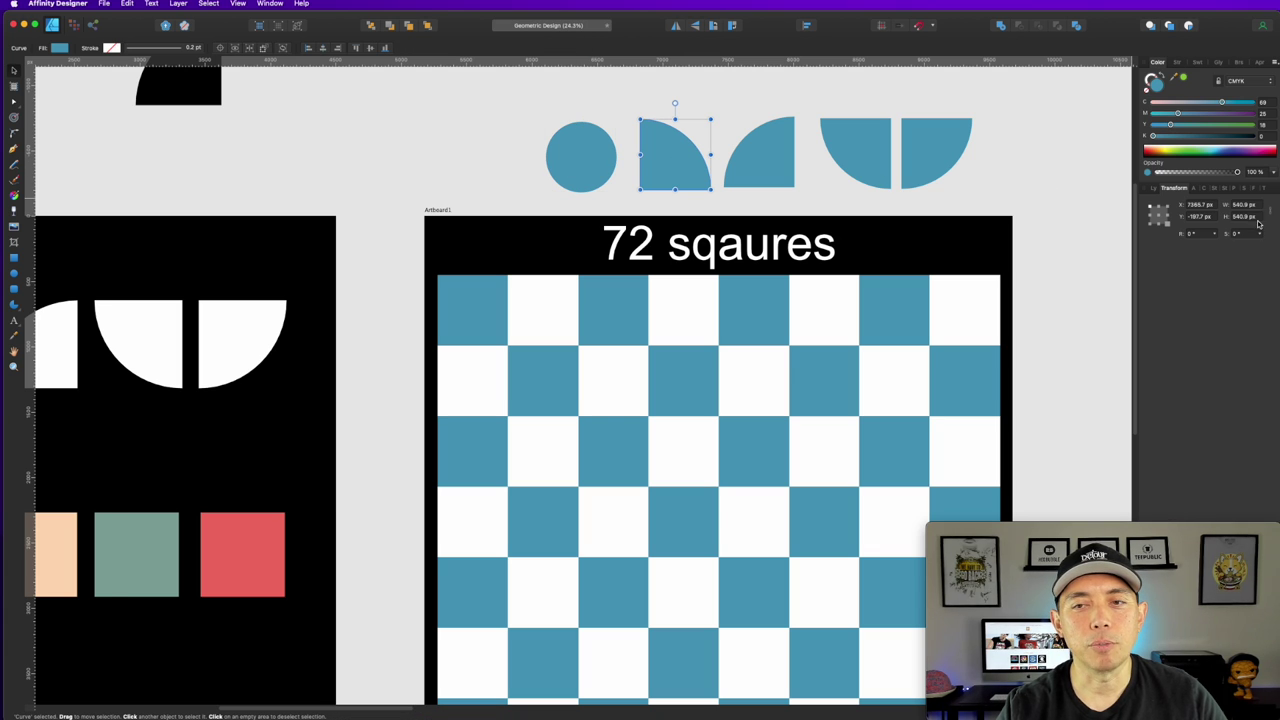
pyautogui.click(760, 155)
pyautogui.click(848, 155)
pyautogui.click(935, 150)
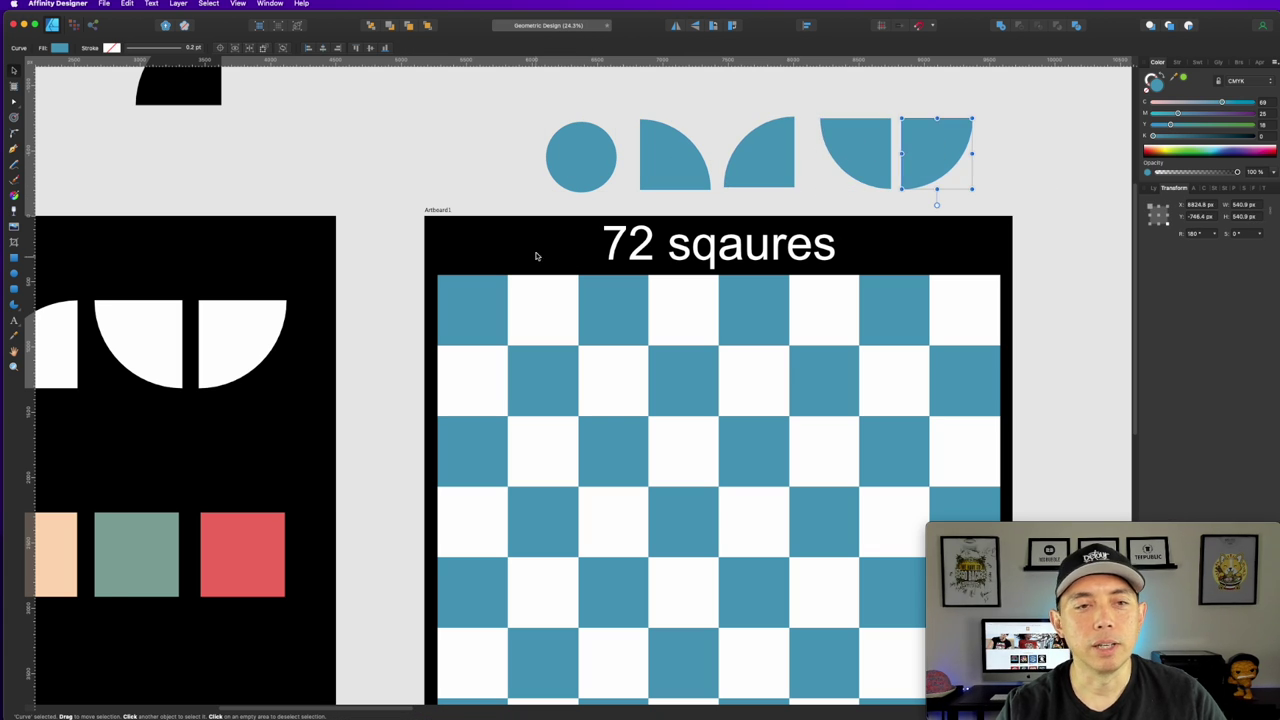
pyautogui.moveTo(585, 160); pyautogui.dragTo(537, 127)
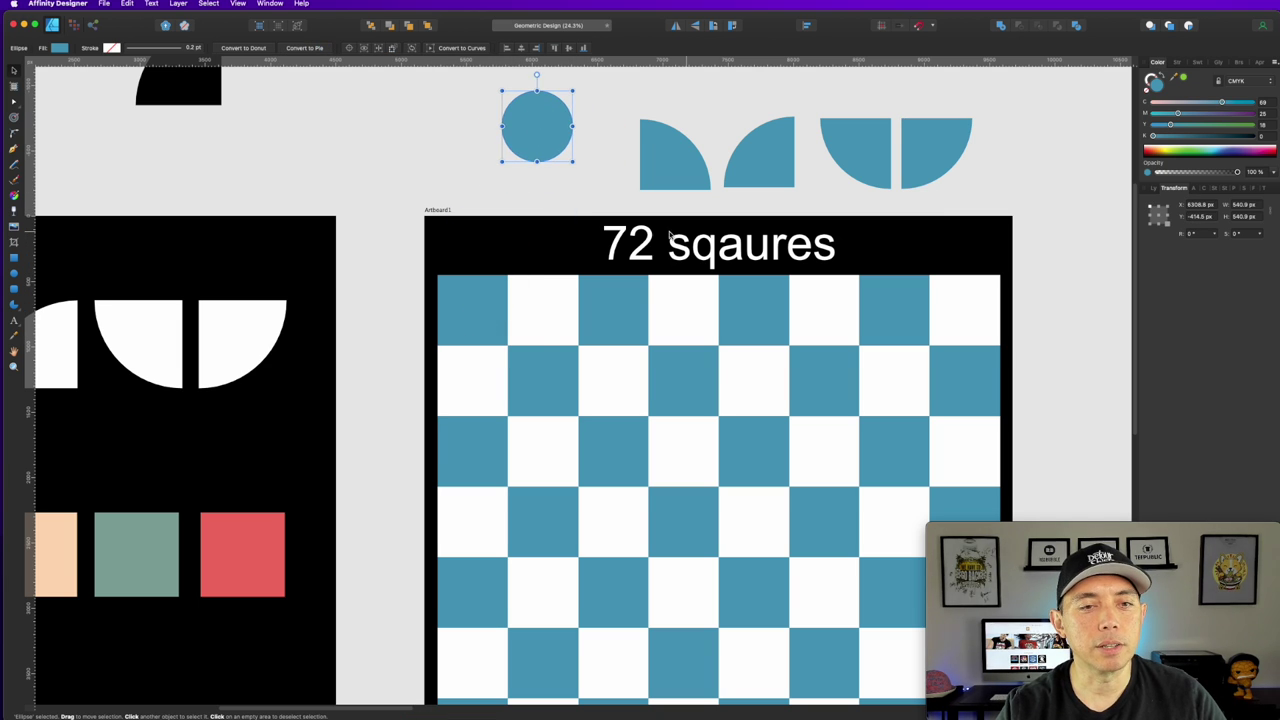
# - Inspect the top-row squares, then pan to bring the next artboard into view
pyautogui.scroll(-1, 808, 317)
pyautogui.click(467, 291)
pyautogui.click(543, 292)
pyautogui.click(615, 290)
pyautogui.click(680, 293)
pyautogui.click(755, 288)
pyautogui.click(826, 291)
pyautogui.click(895, 293)
pyautogui.click(960, 294)
pyautogui.scroll(-10, 842, 317)
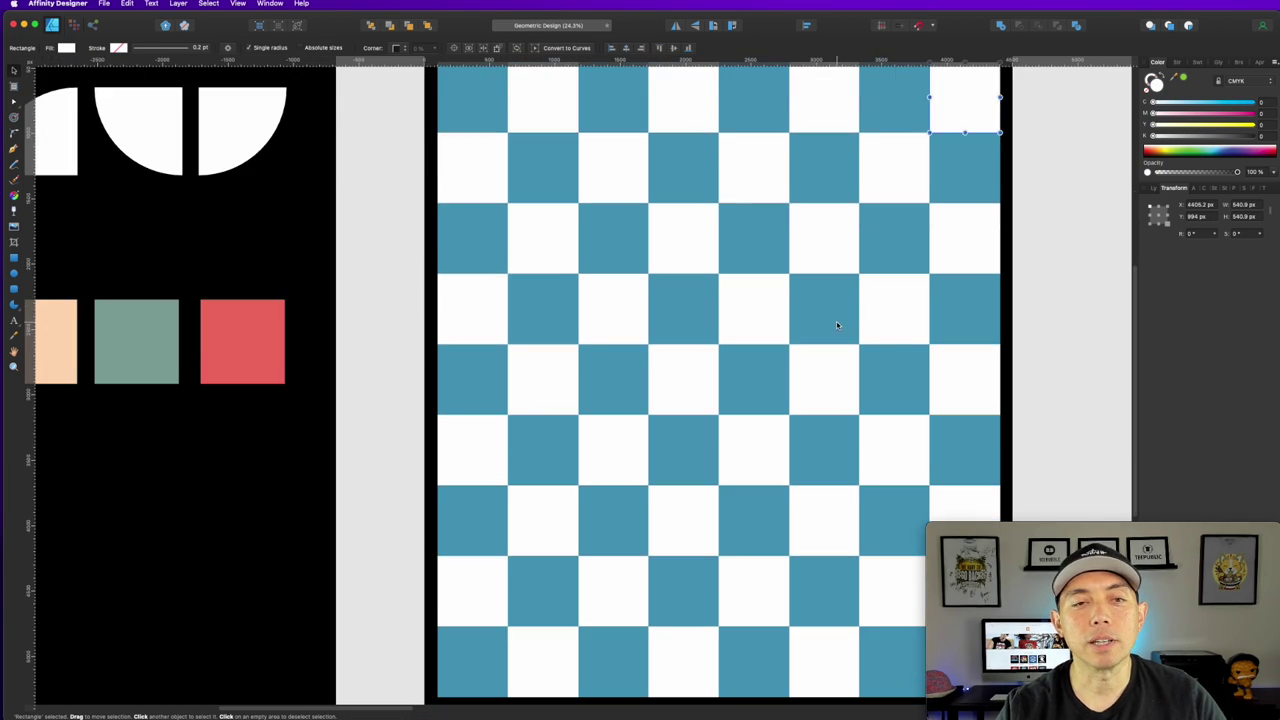
pyautogui.scroll(5, 700, 335)
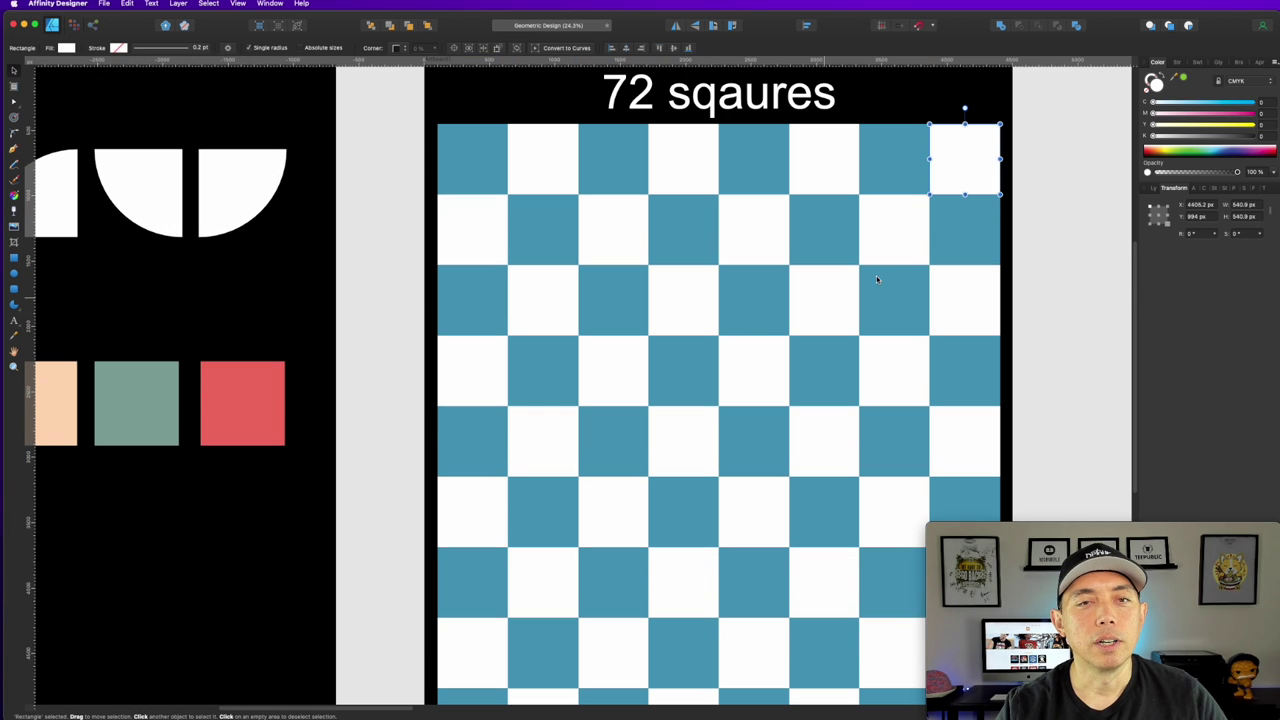
pyautogui.click(1049, 174)
pyautogui.moveTo(1029, 186); pyautogui.dragTo(540, 379)
# - Replace the top-left teal square with the blue circle
pyautogui.click(562, 199)
pyautogui.click(460, 327)
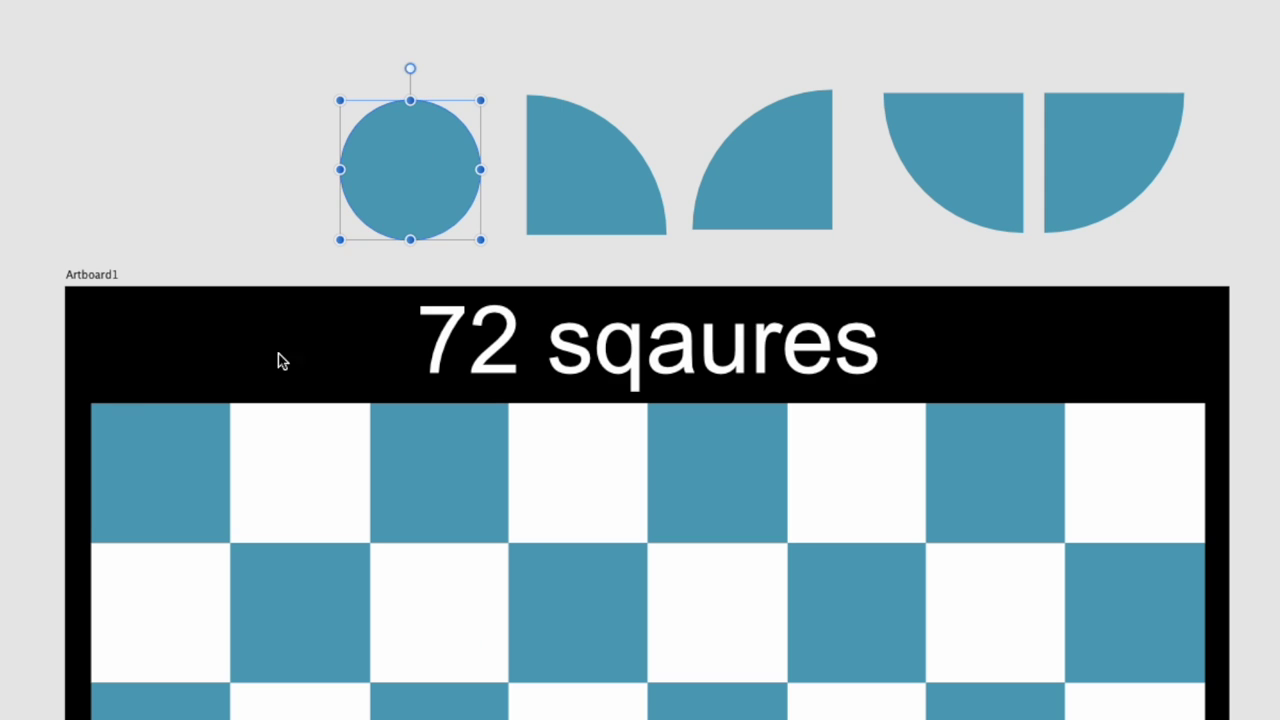
pyautogui.press('Delete')
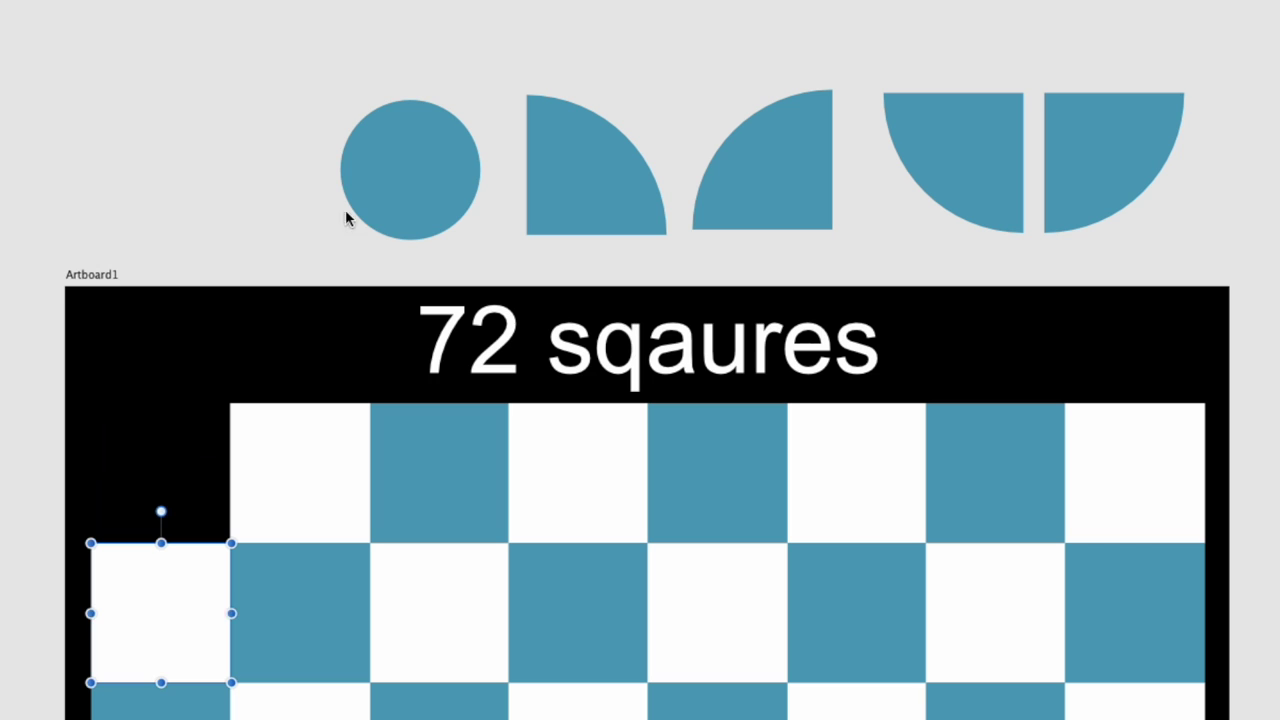
pyautogui.click(429, 169)
pyautogui.moveTo(429, 169); pyautogui.dragTo(197, 458)
# - Replace the second and third squares with the white and teal quarter-circles
pyautogui.click(346, 440)
pyautogui.press('Delete')
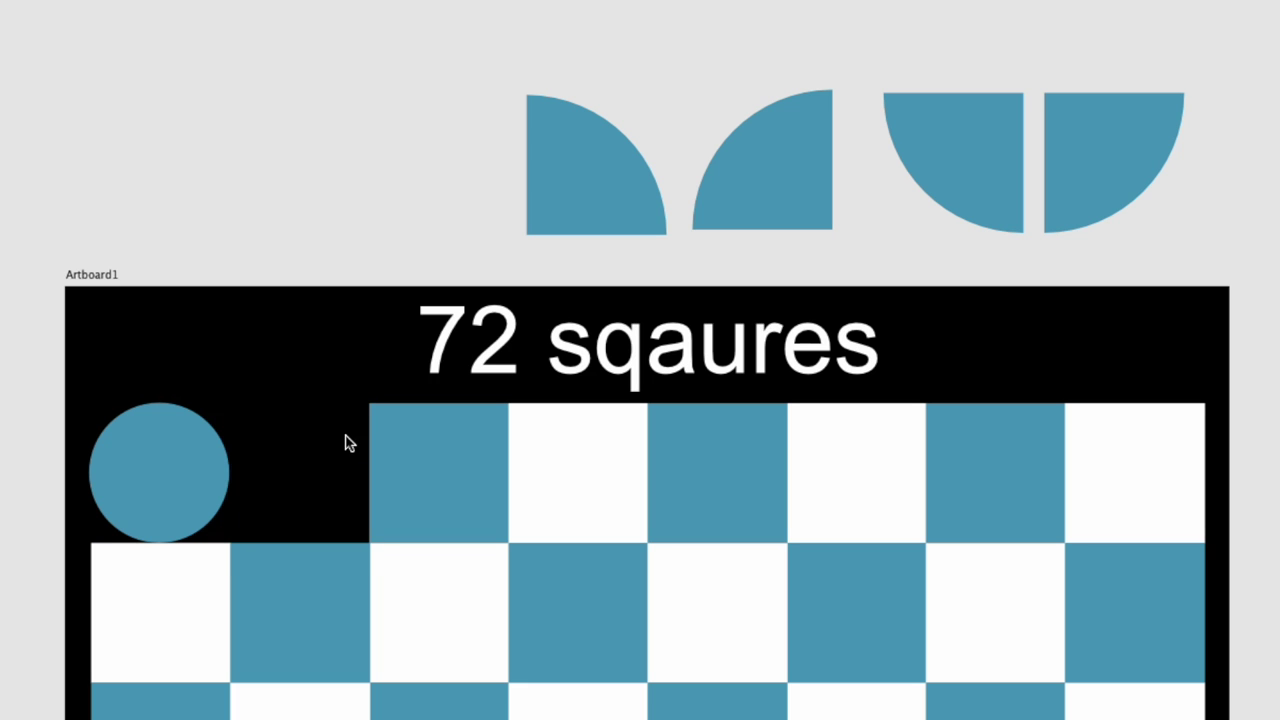
pyautogui.moveTo(788, 190); pyautogui.dragTo(327, 497)
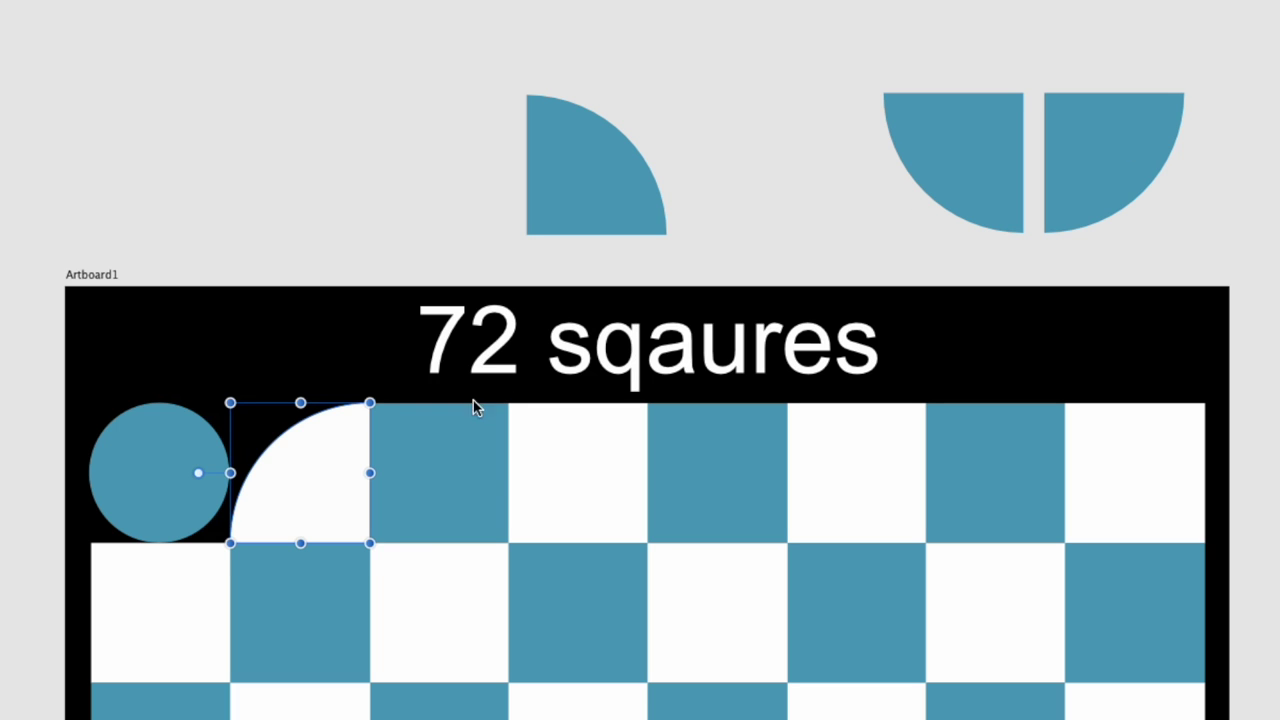
pyautogui.click(455, 477)
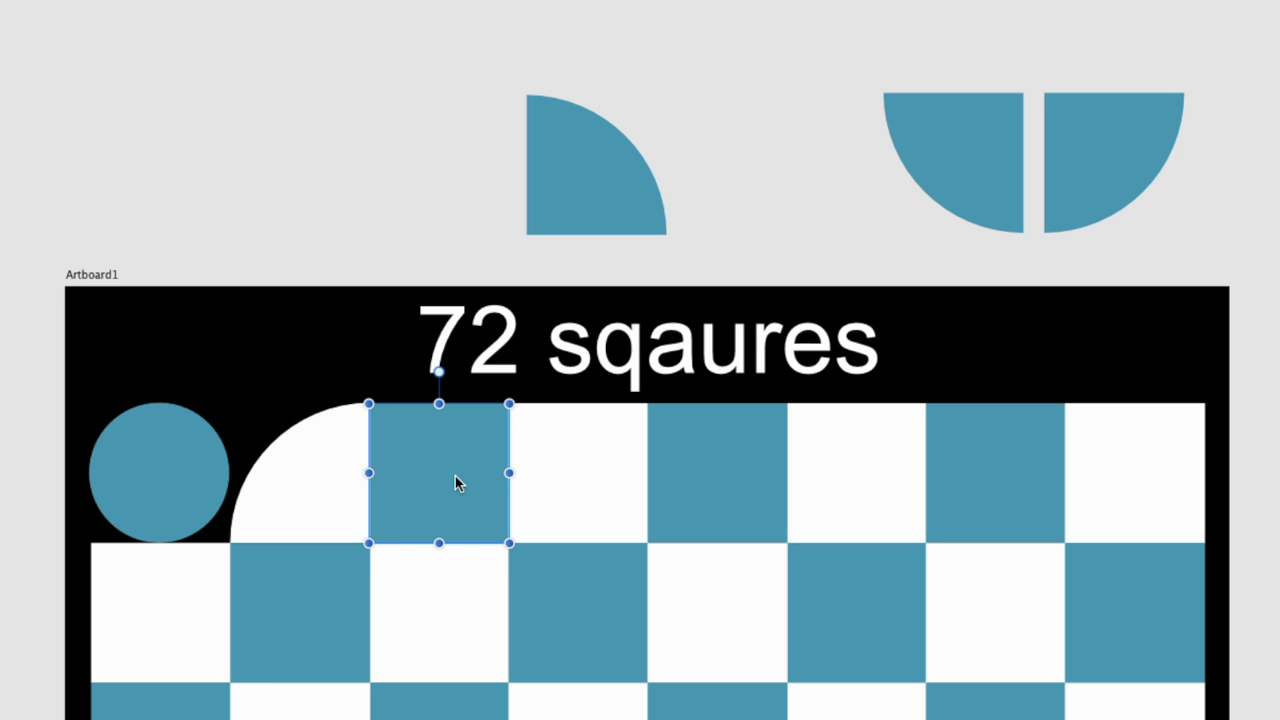
pyautogui.press('Delete')
pyautogui.moveTo(1126, 128); pyautogui.dragTo(449, 440)
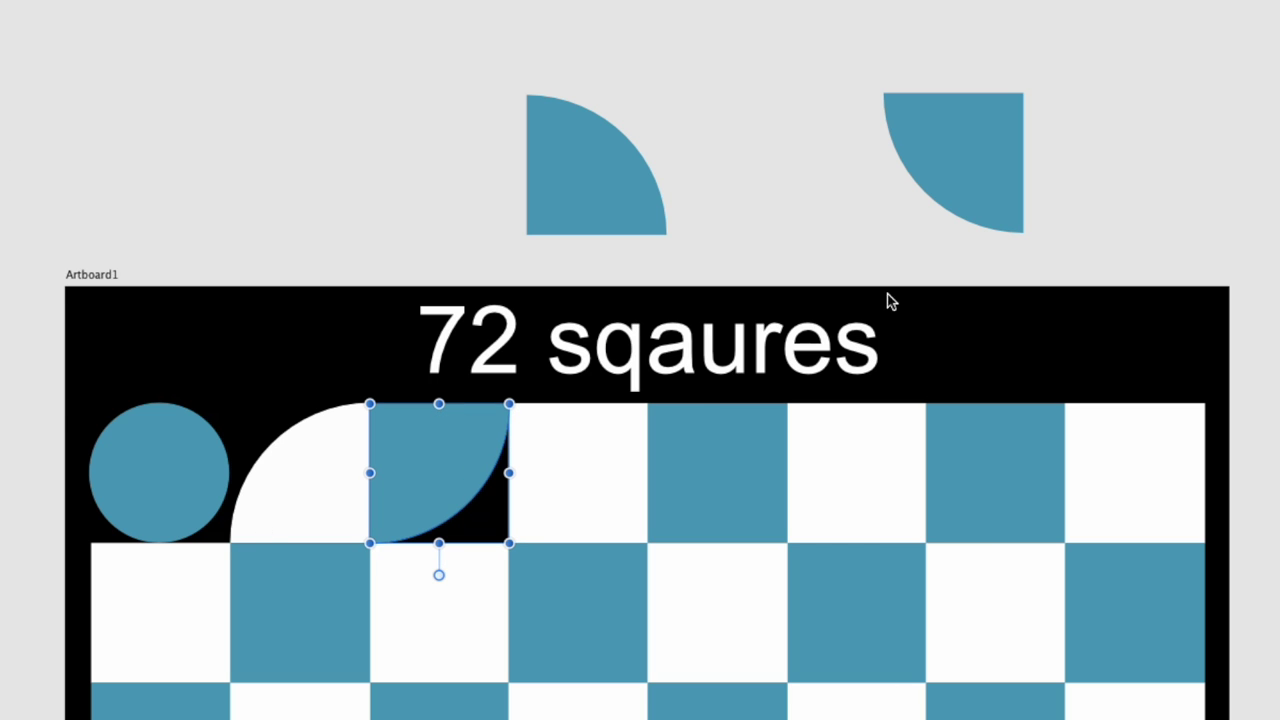
pyautogui.click(203, 44)
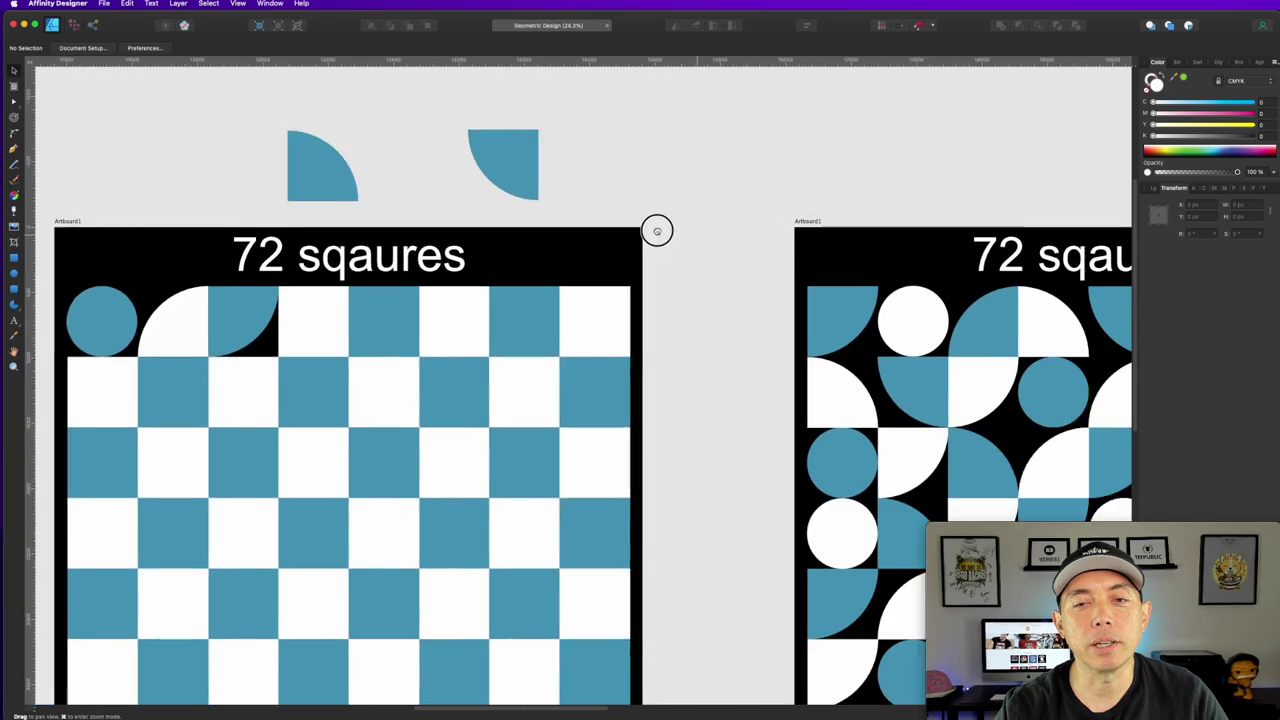
pyautogui.hscroll(8, 1250, 290)
pyautogui.hscroll(-3, 565, 157)
pyautogui.scroll(-2, 540, 155)
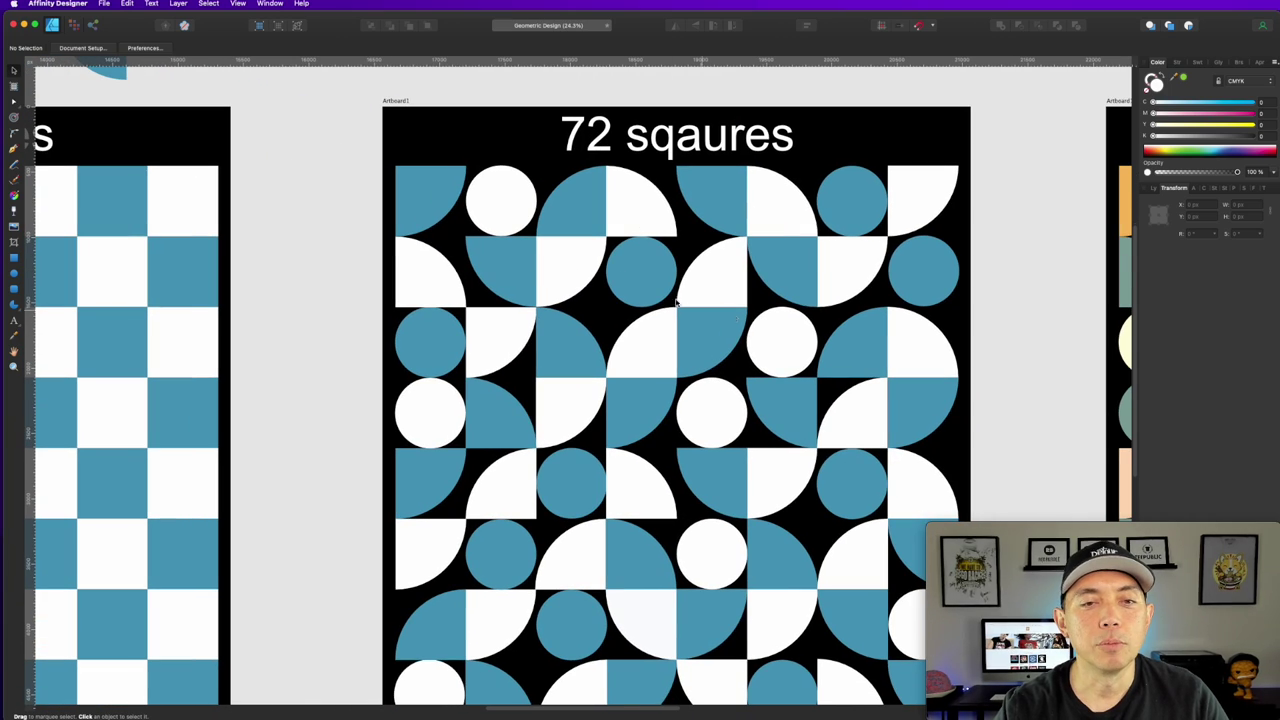
pyautogui.scroll(-4, 757, 348)
pyautogui.scroll(4, 714, 294)
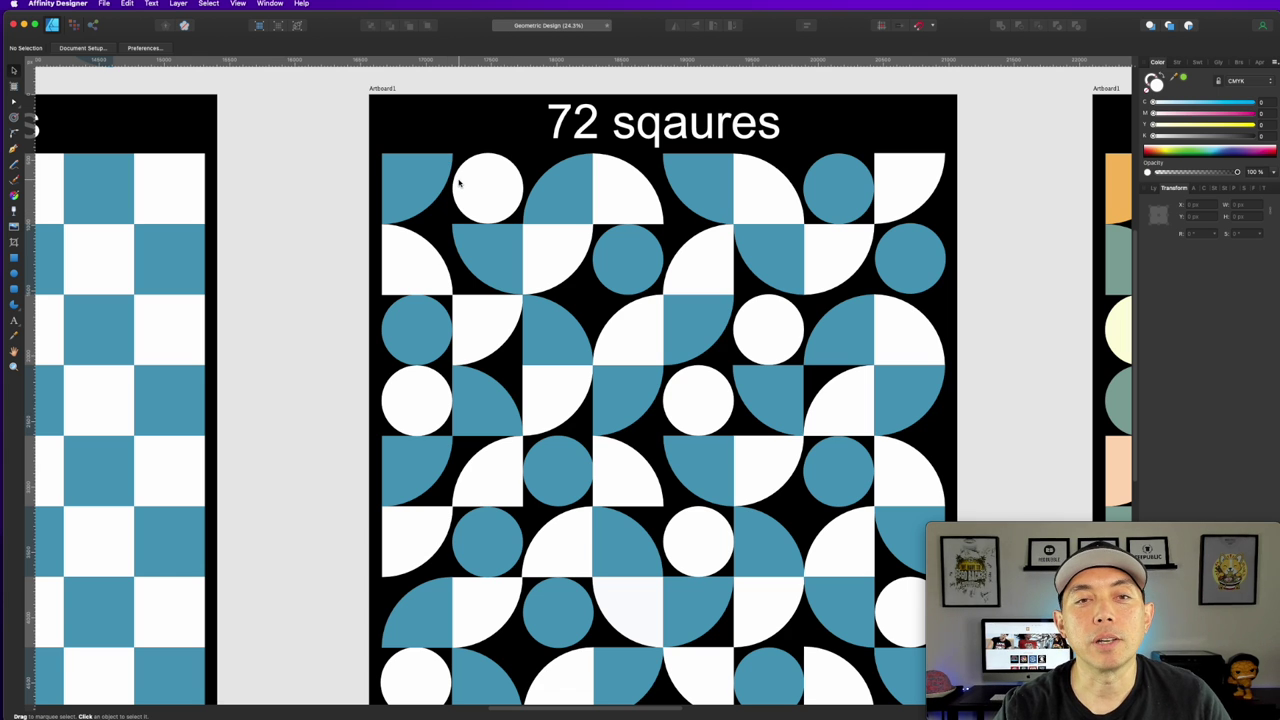
pyautogui.hscroll(12, 874, 212)
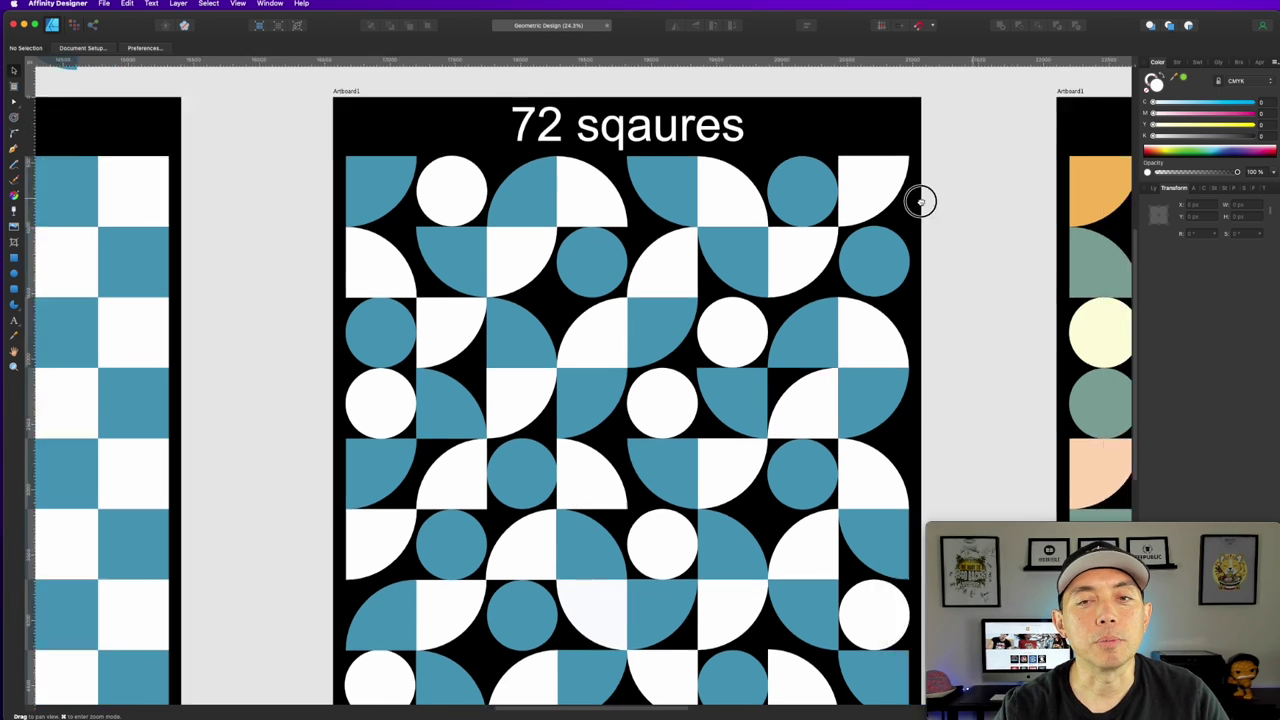
pyautogui.scroll(-3, 690, 288)
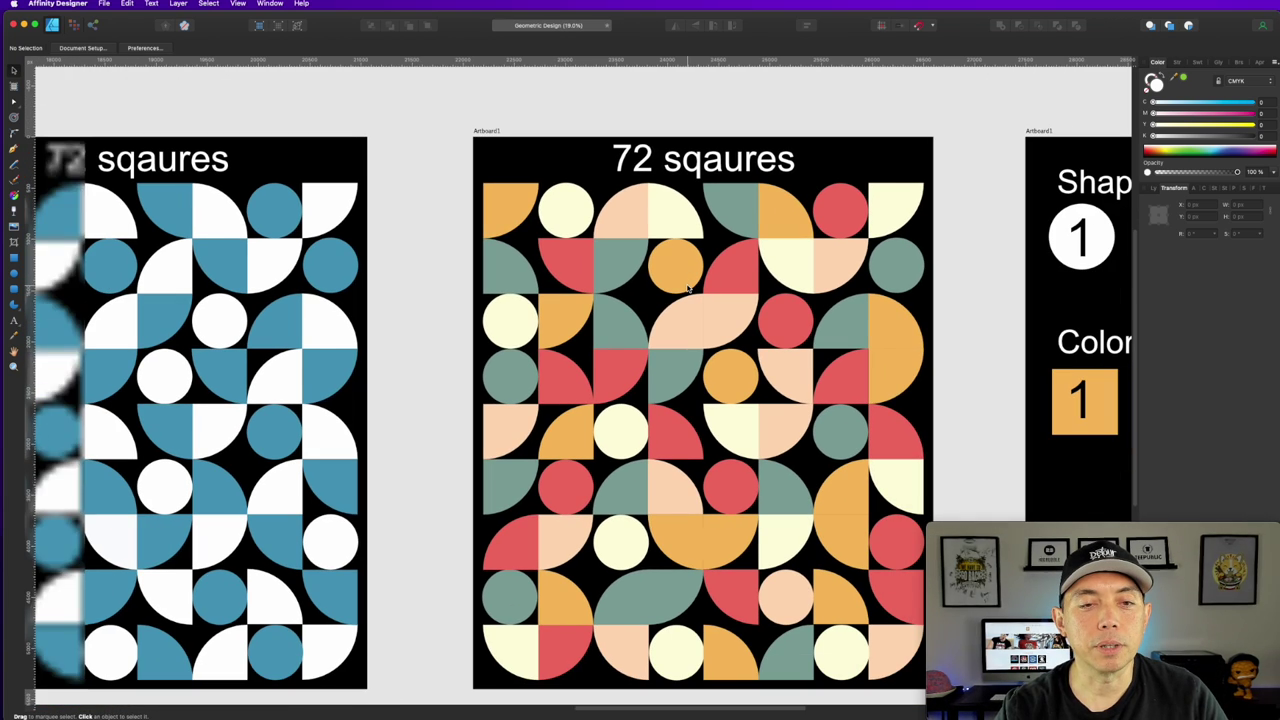
pyautogui.scroll(-2, 688, 288)
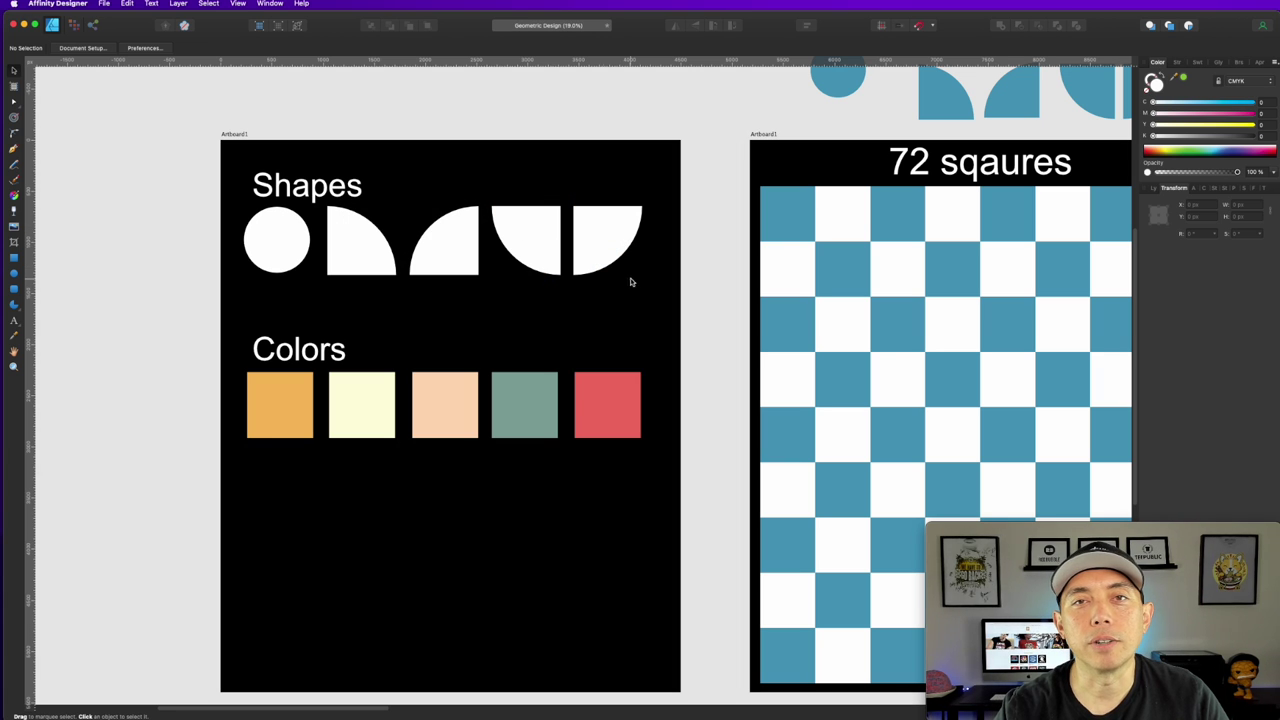
pyautogui.click(793, 203)
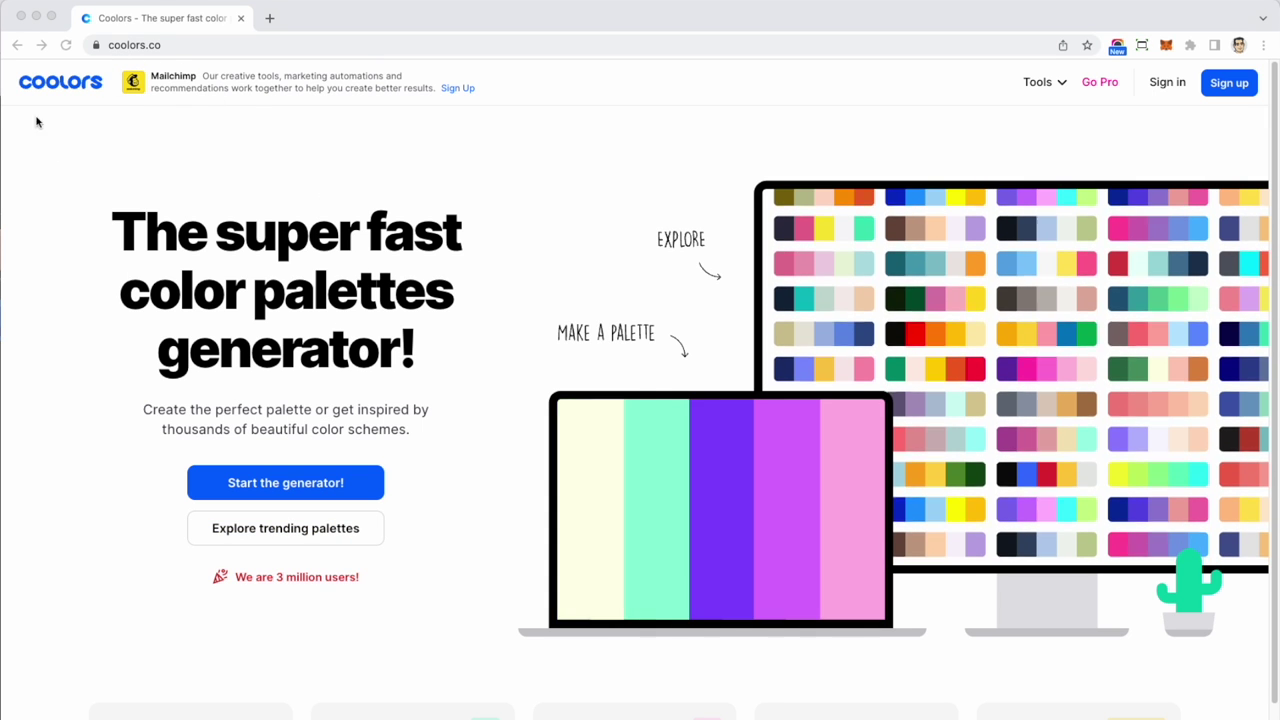
# - Browse the Coolors trending palettes, then return to the home page
pyautogui.click(809, 264)
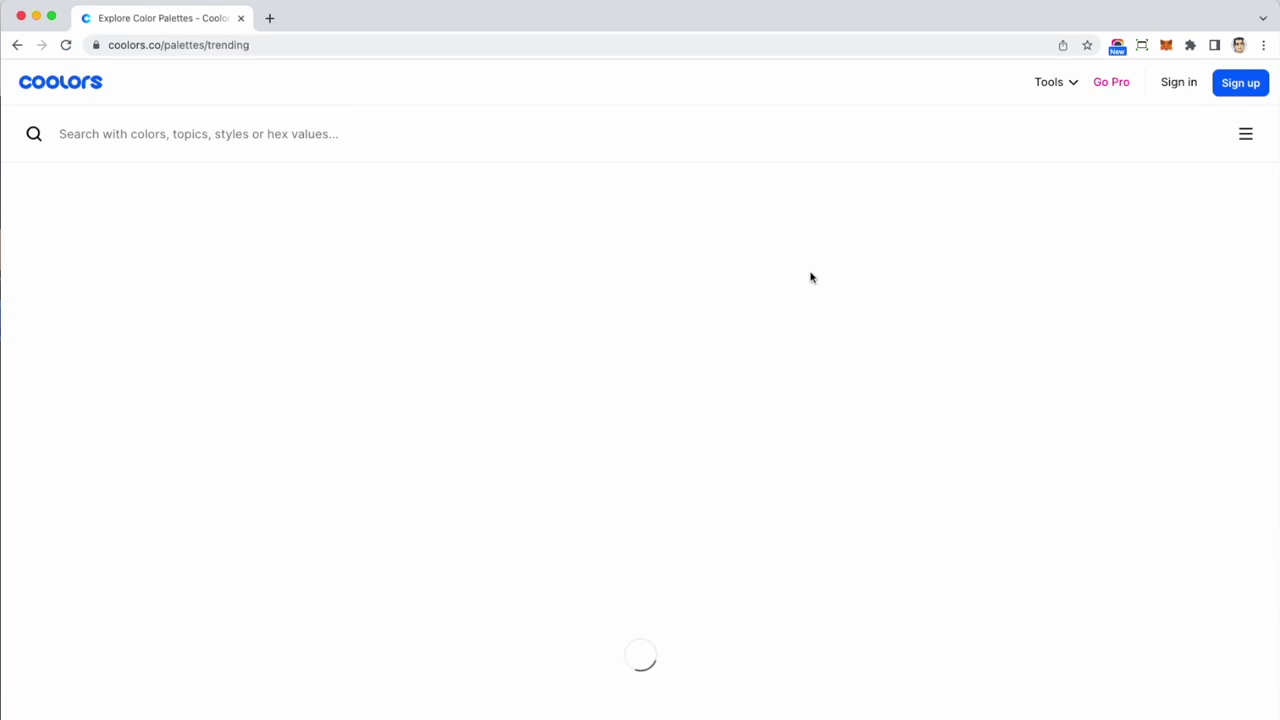
pyautogui.scroll(-10, 410, 516)
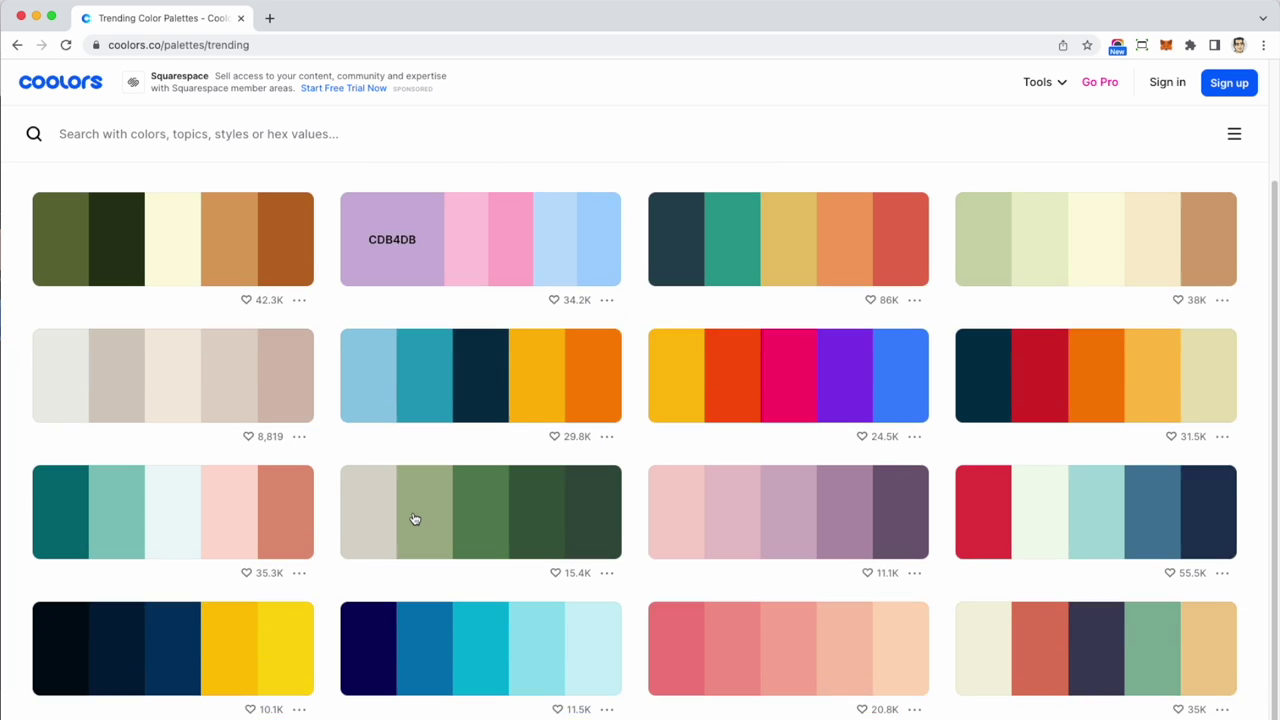
pyautogui.scroll(10, 414, 518)
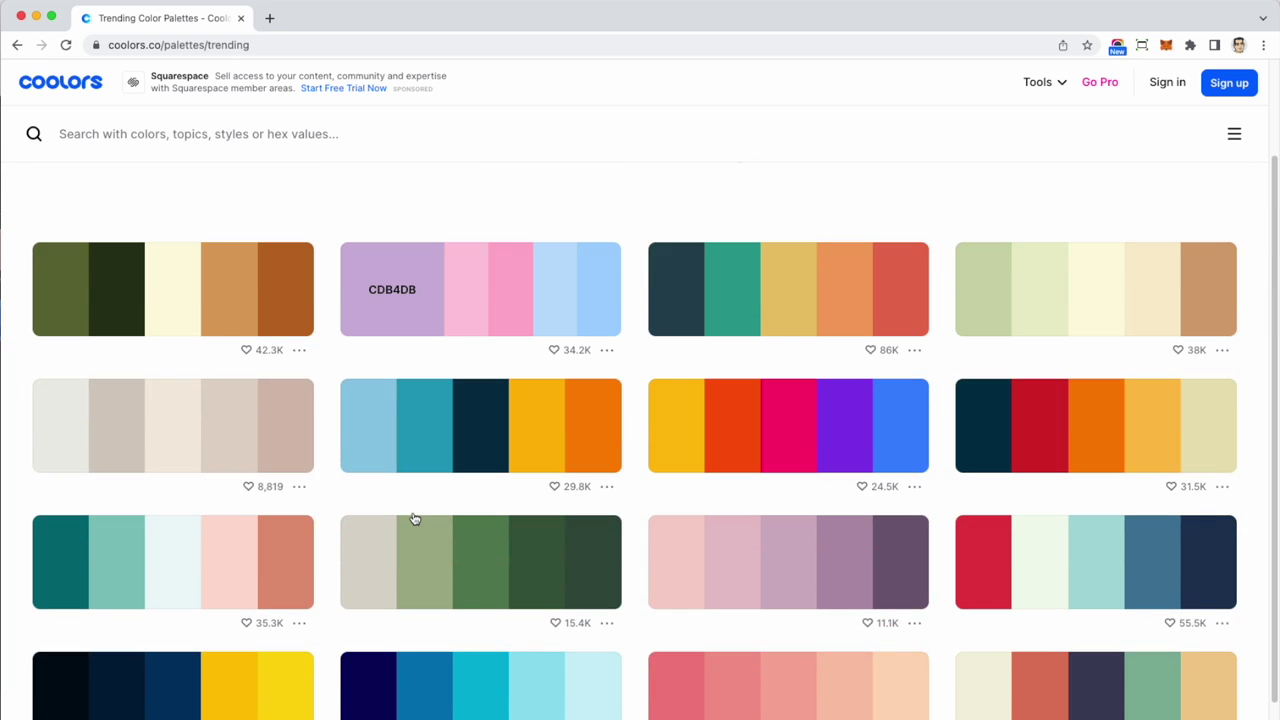
pyautogui.click(17, 44)
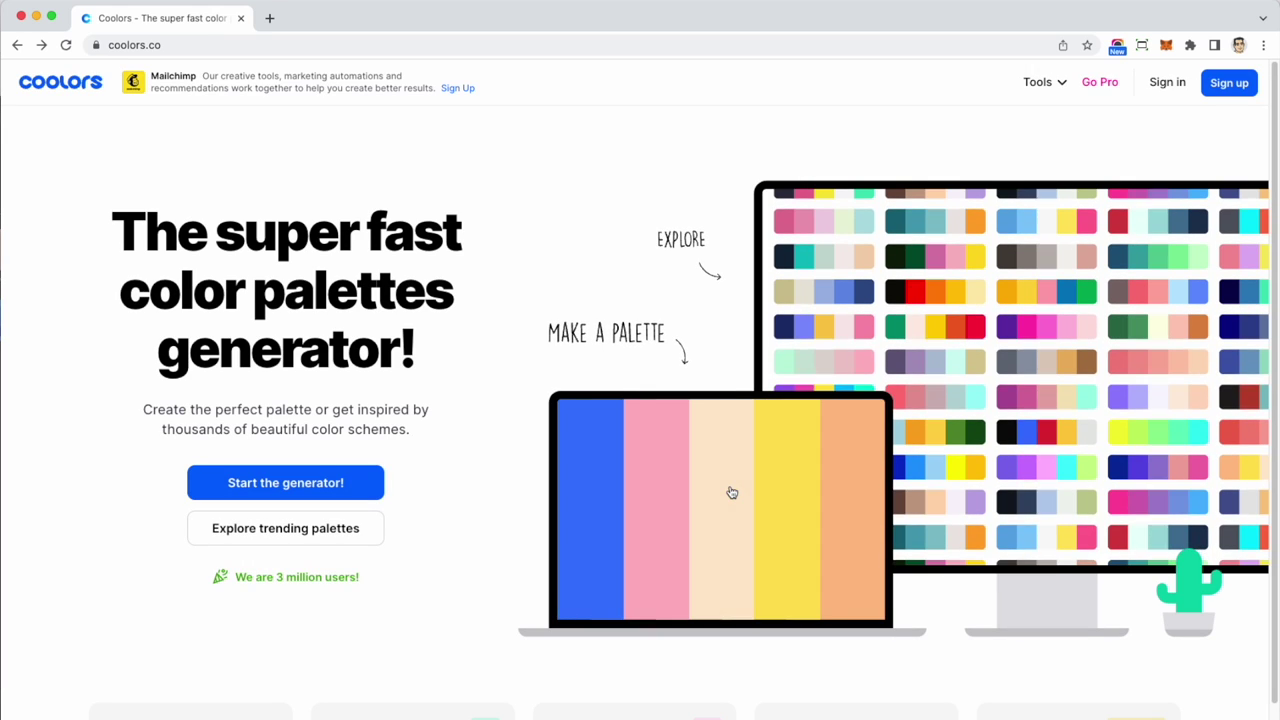
# - Start the palette generator, dismiss the welcome message and generate a new palette
pyautogui.click(708, 470)
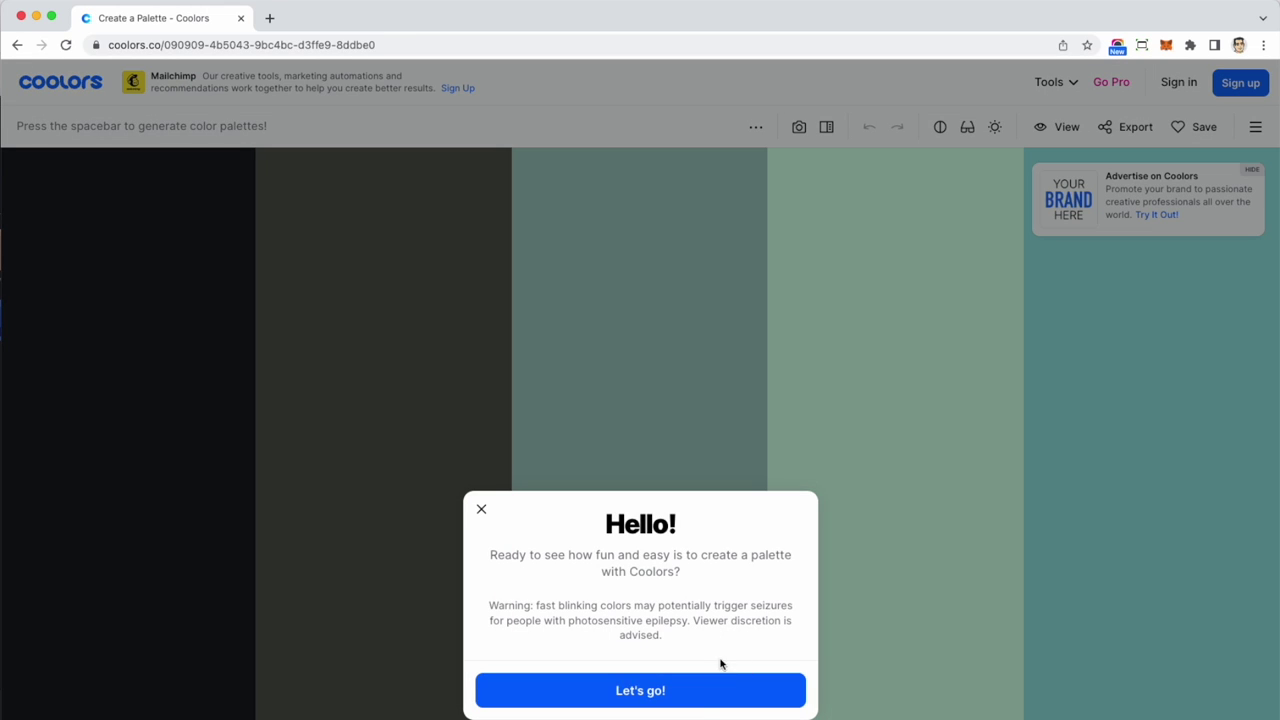
pyautogui.click(479, 508)
pyautogui.press('space')
pyautogui.press('space')
pyautogui.press('space')
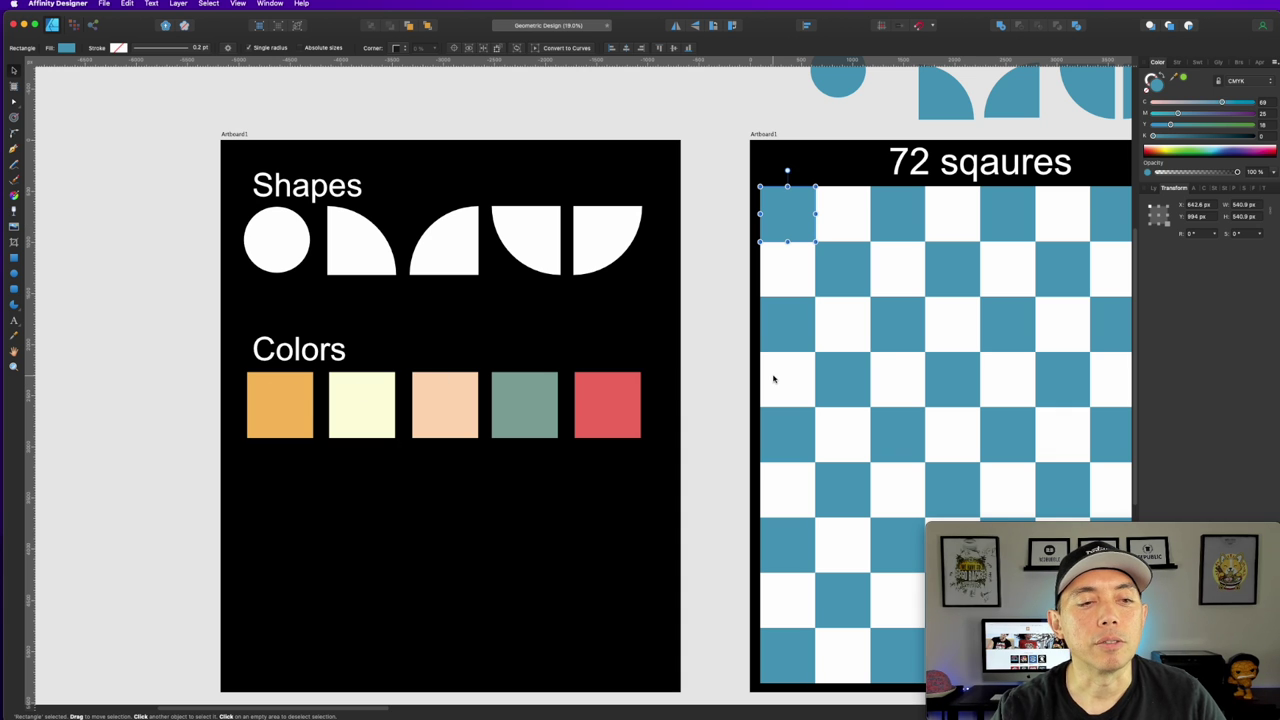
# - Pan across the checkerboard artboards to compare the partial, finished and coloured patterns
pyautogui.moveTo(1060, 314); pyautogui.dragTo(581, 270)
pyautogui.hscroll(5, 666, 391)
pyautogui.scroll(-2, 666, 391)
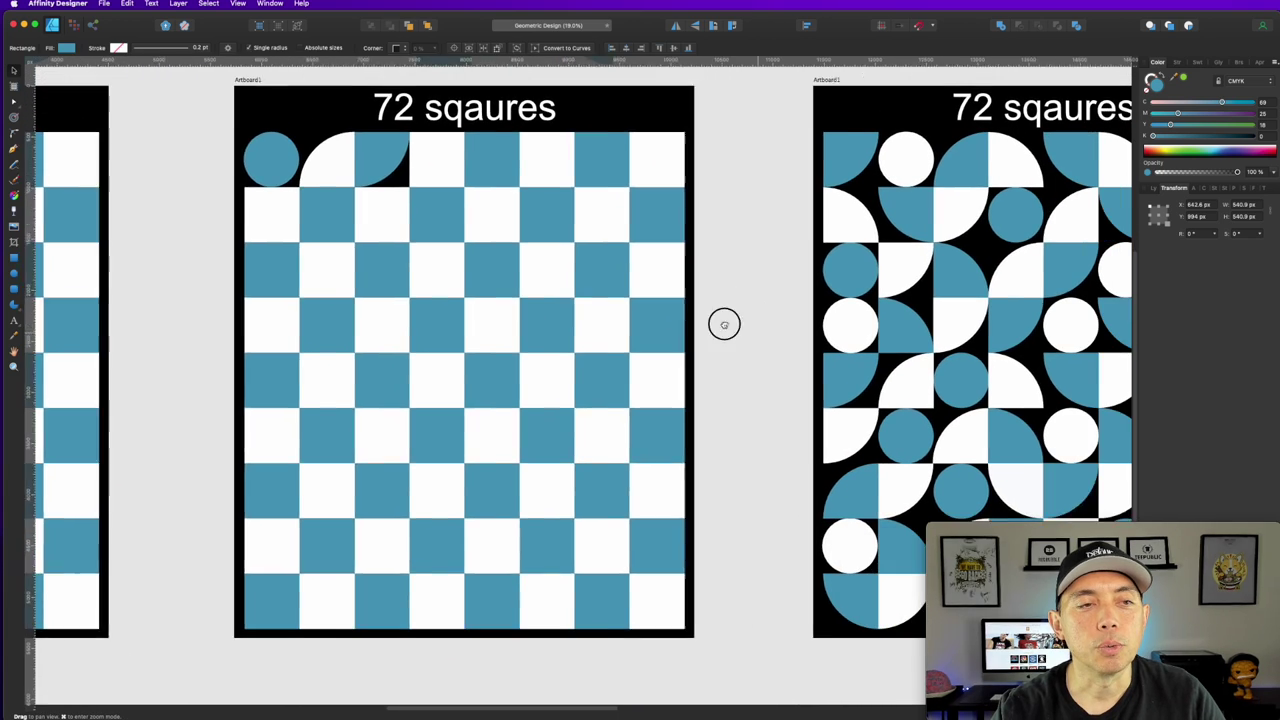
pyautogui.moveTo(724, 324); pyautogui.dragTo(563, 334)
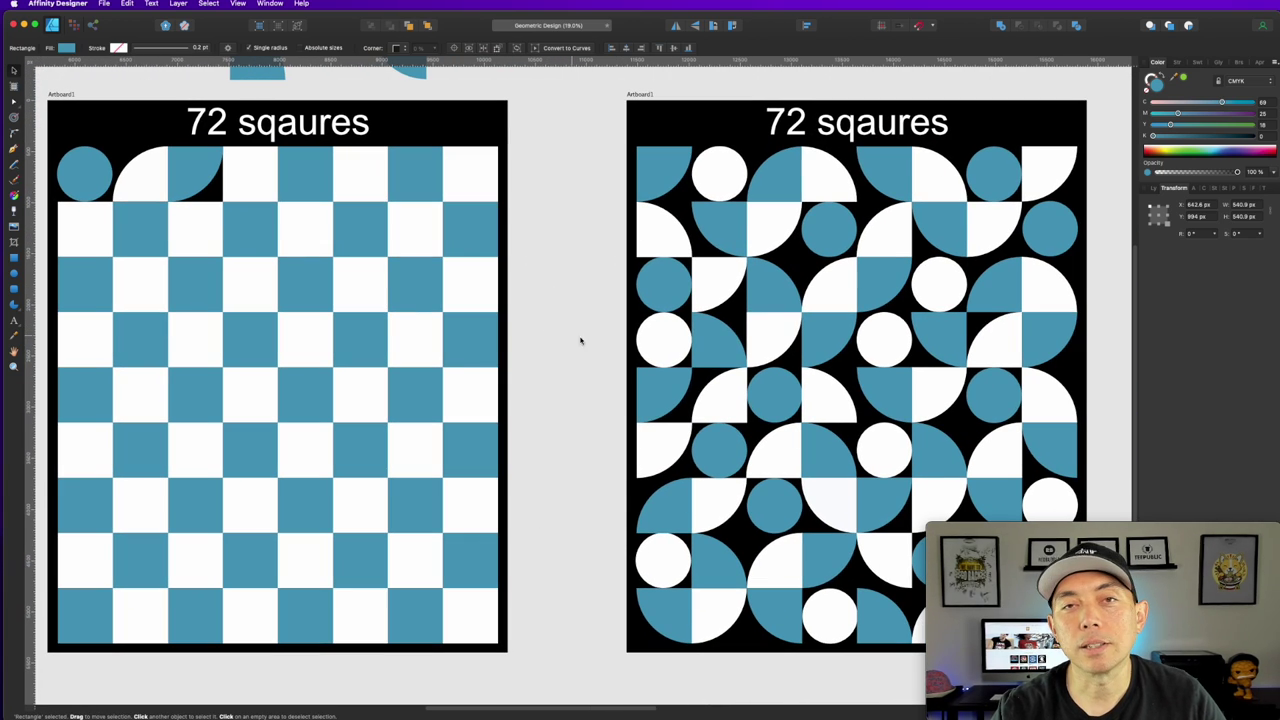
pyautogui.moveTo(663, 340); pyautogui.dragTo(495, 352)
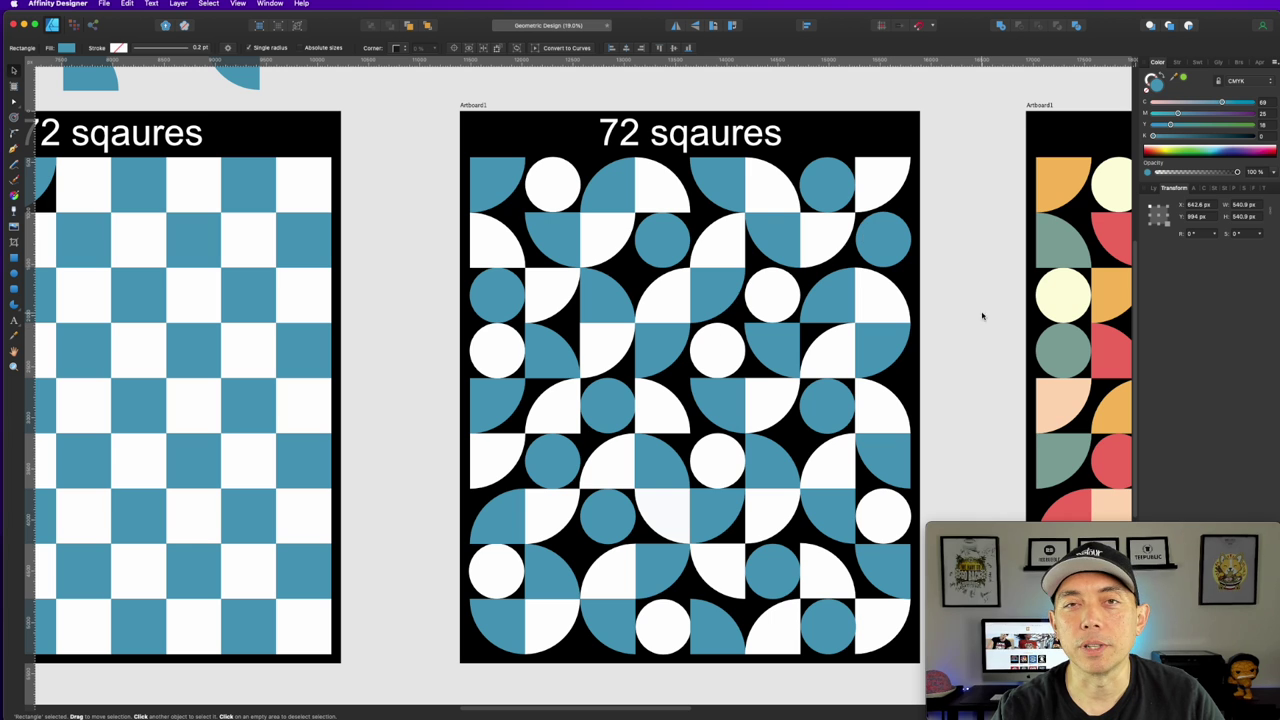
pyautogui.moveTo(982, 316); pyautogui.dragTo(794, 268)
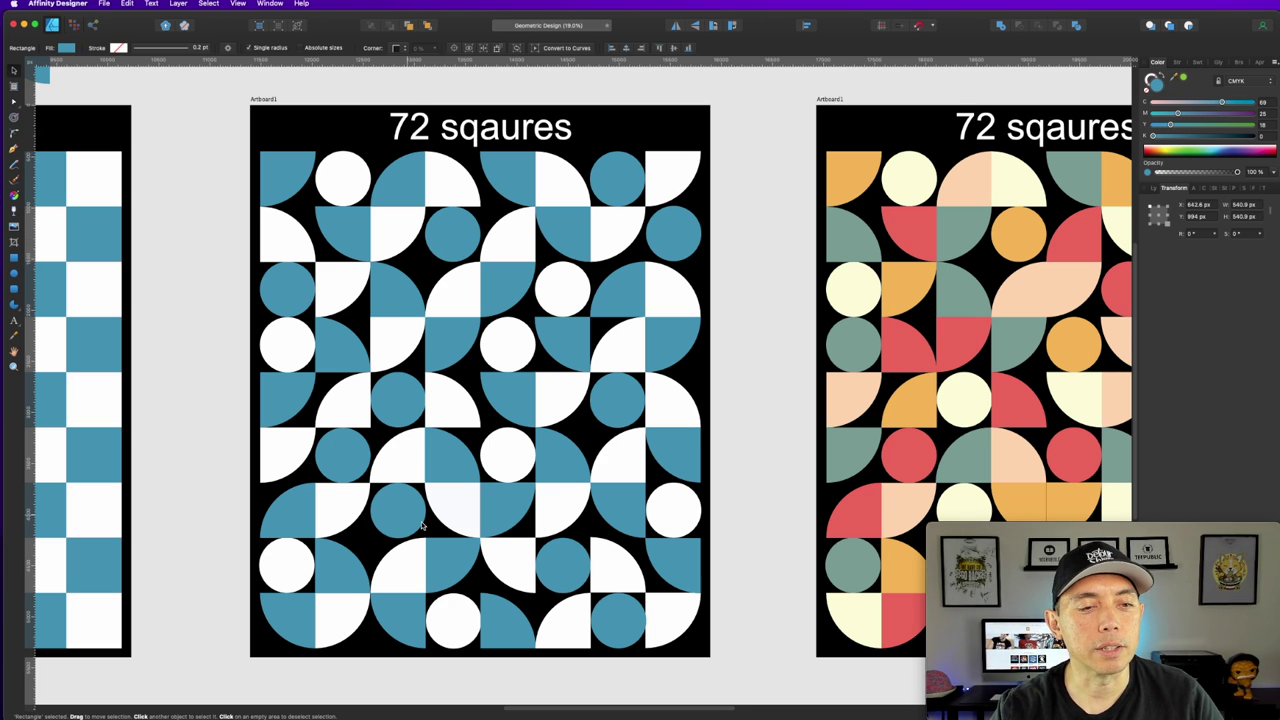
pyautogui.hscroll(5, 880, 280)
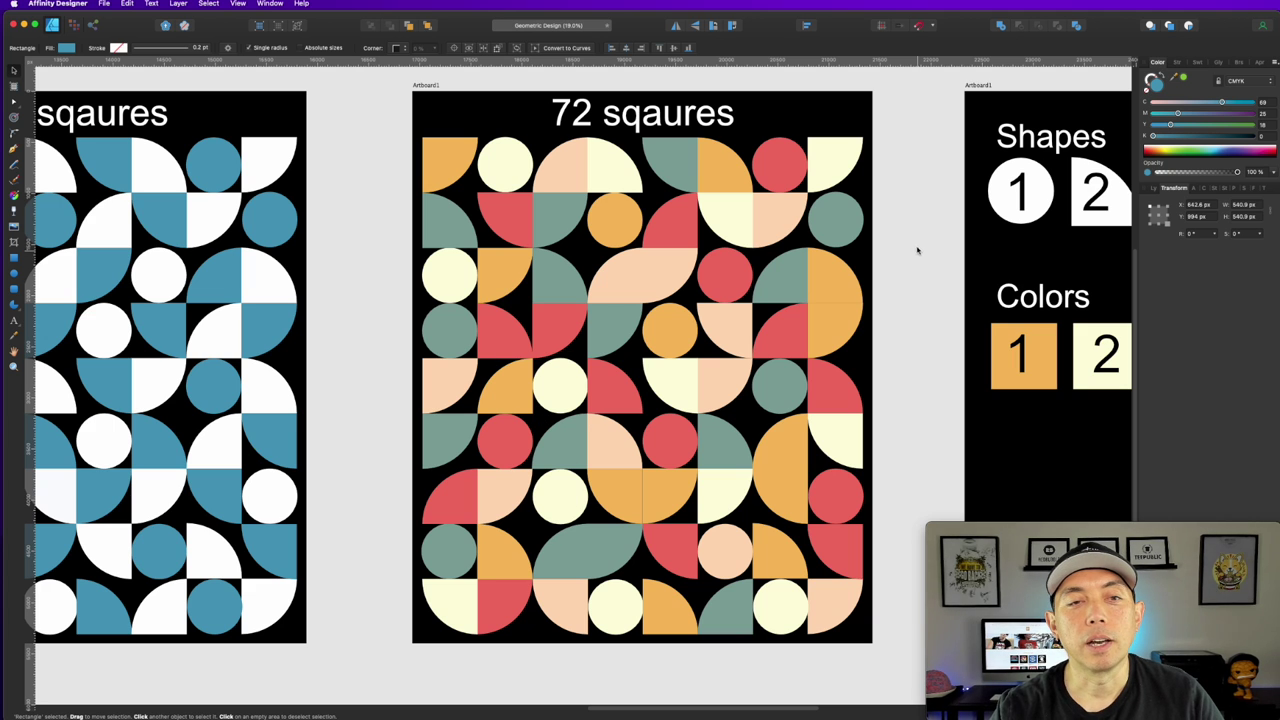
# - Centre the Shapes/Colors legend artboard with empty pasteboard beside it
pyautogui.moveTo(924, 220); pyautogui.dragTo(775, 219)
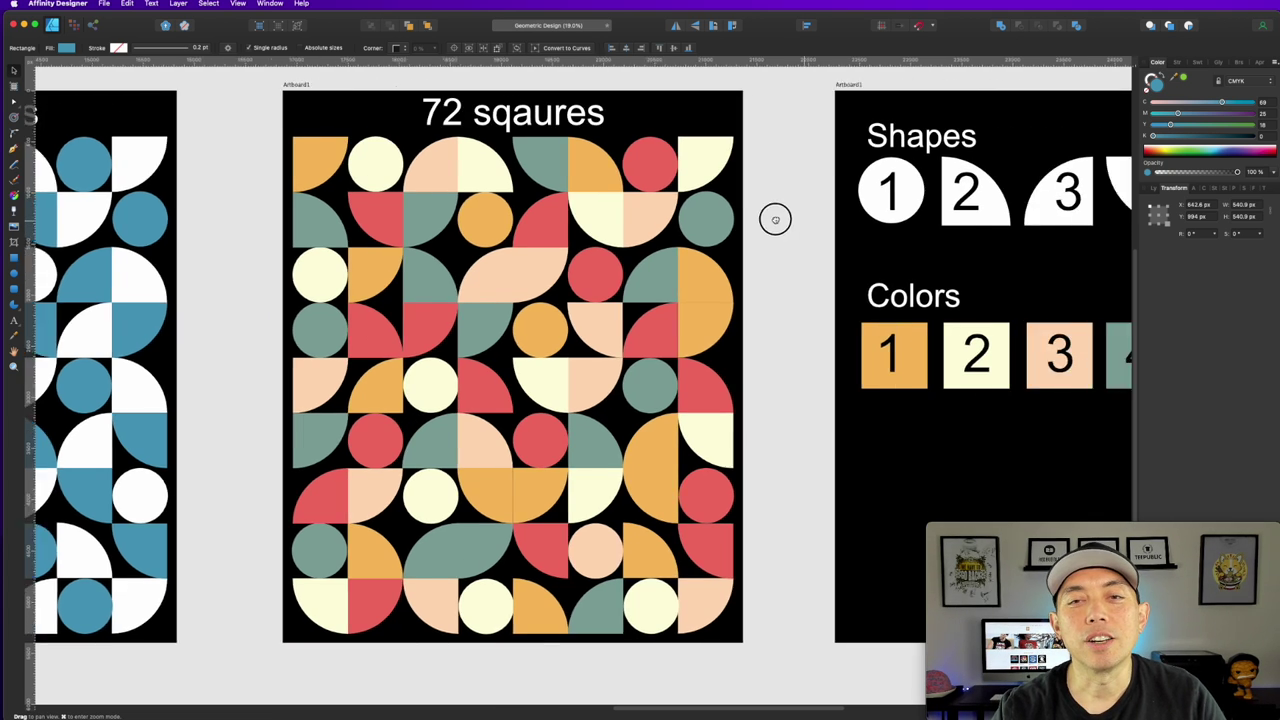
pyautogui.hscroll(6, 775, 219)
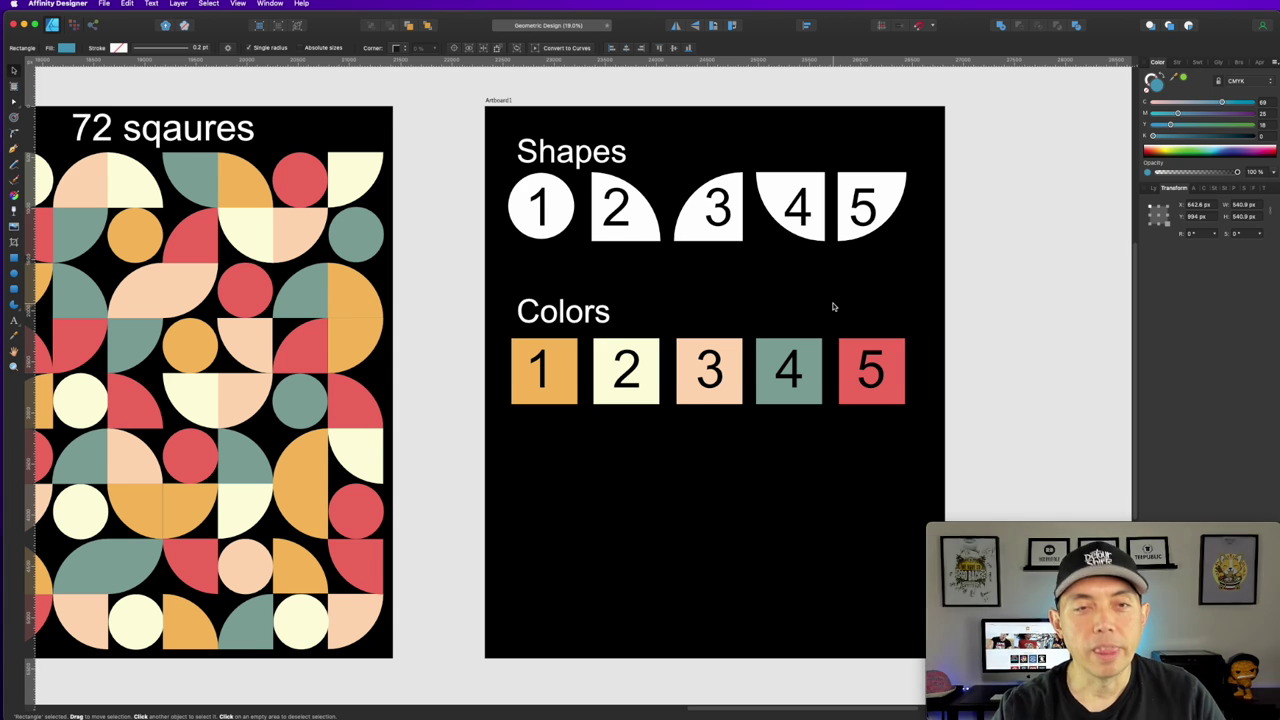
pyautogui.scroll(5, 891, 314)
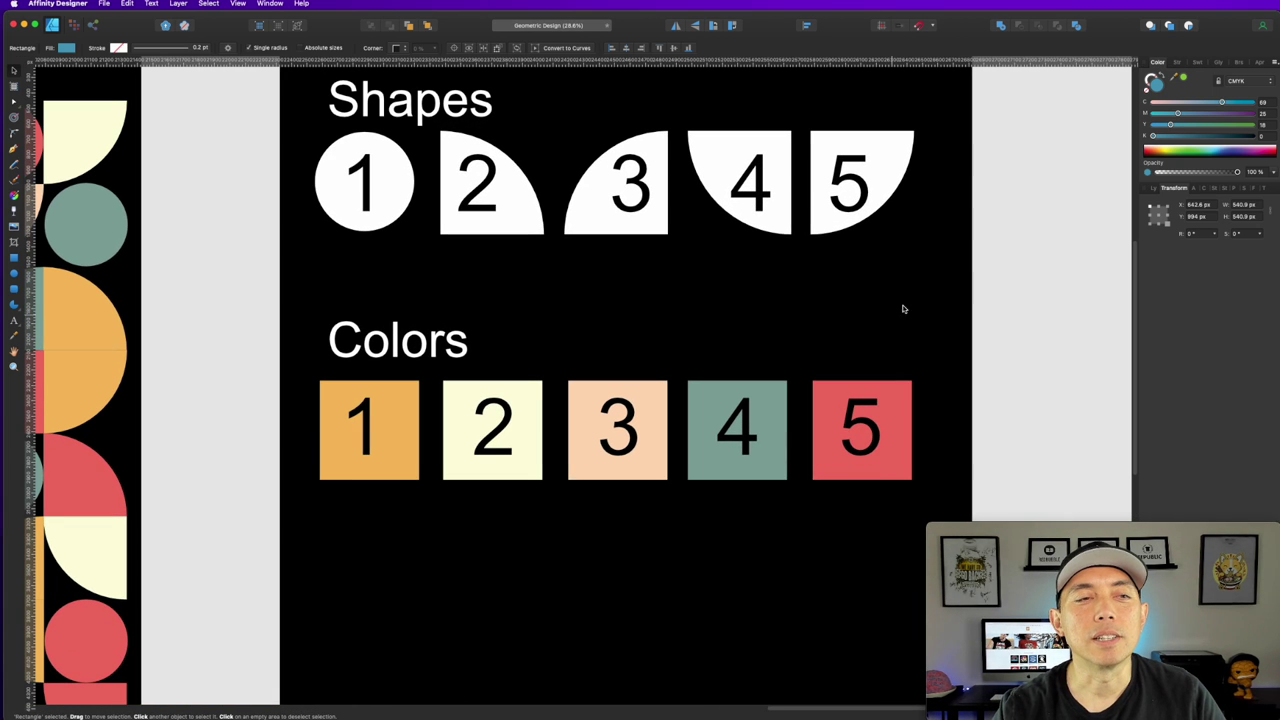
pyautogui.moveTo(1014, 197); pyautogui.dragTo(1071, 229)
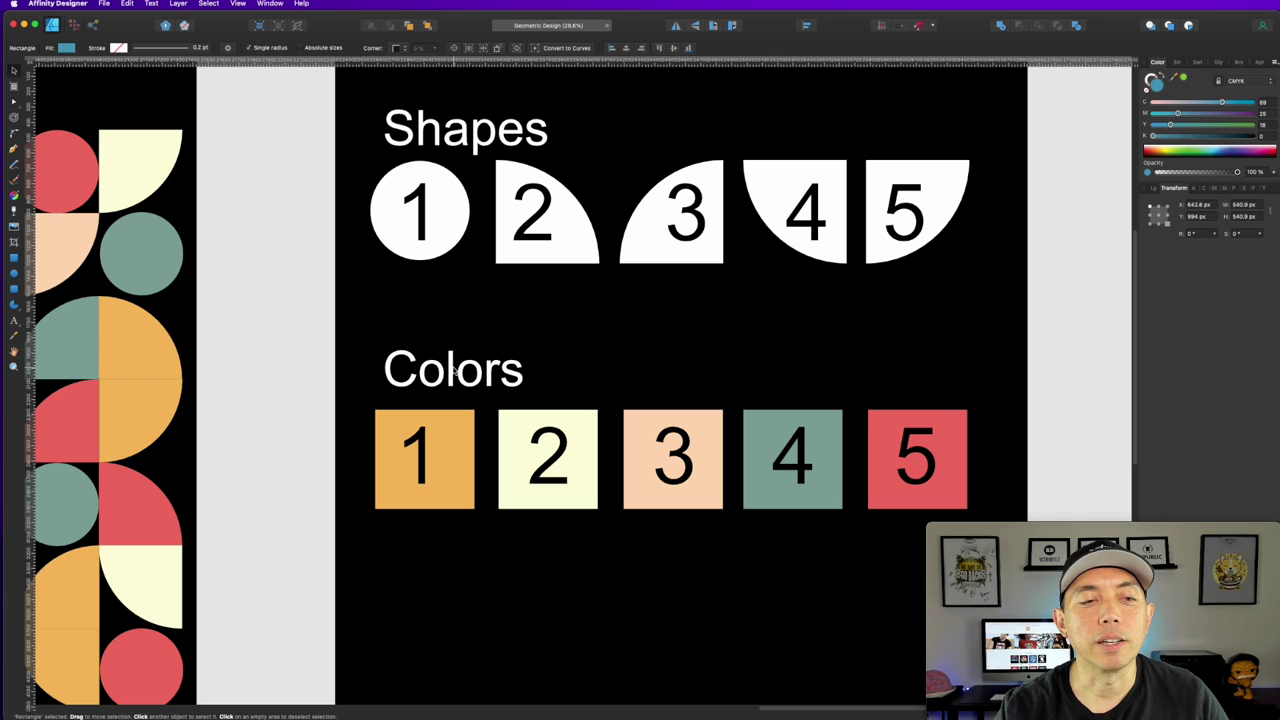
pyautogui.moveTo(974, 276); pyautogui.dragTo(651, 291)
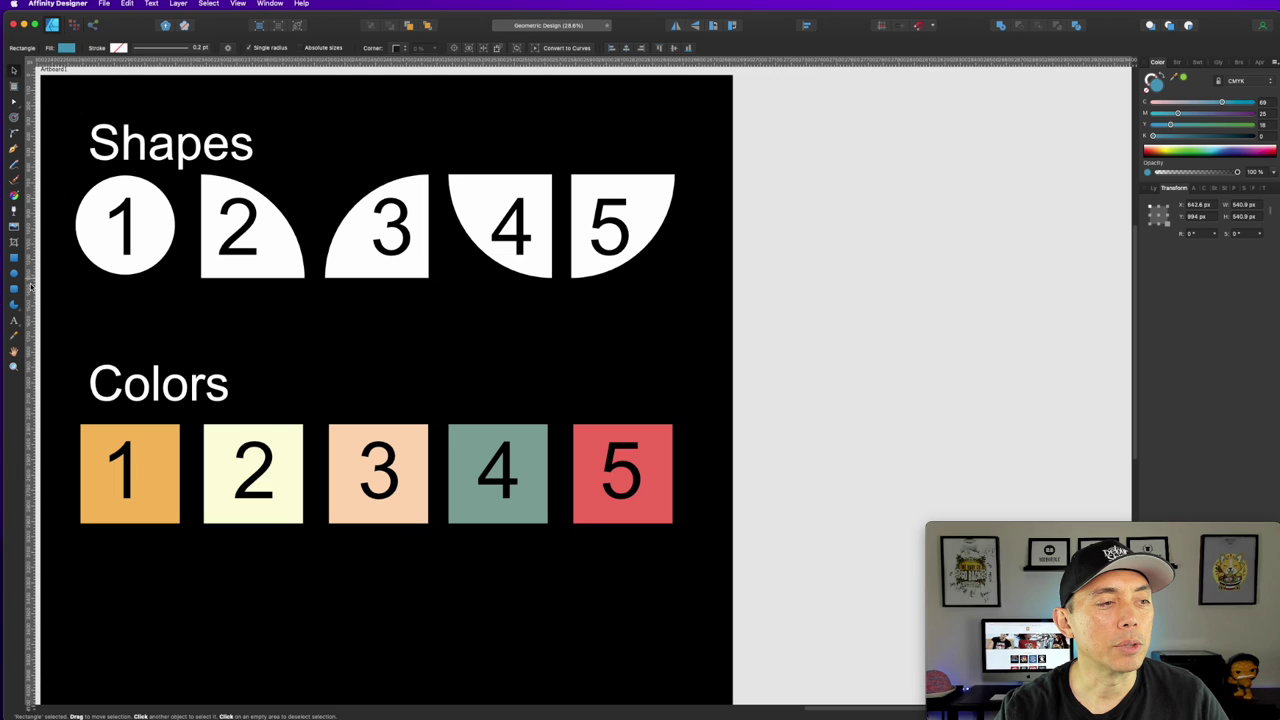
# - Create an artistic text label 'Shape:' beside the legend and scale it down
pyautogui.click(14, 322)
pyautogui.moveTo(792, 180); pyautogui.dragTo(906, 187)
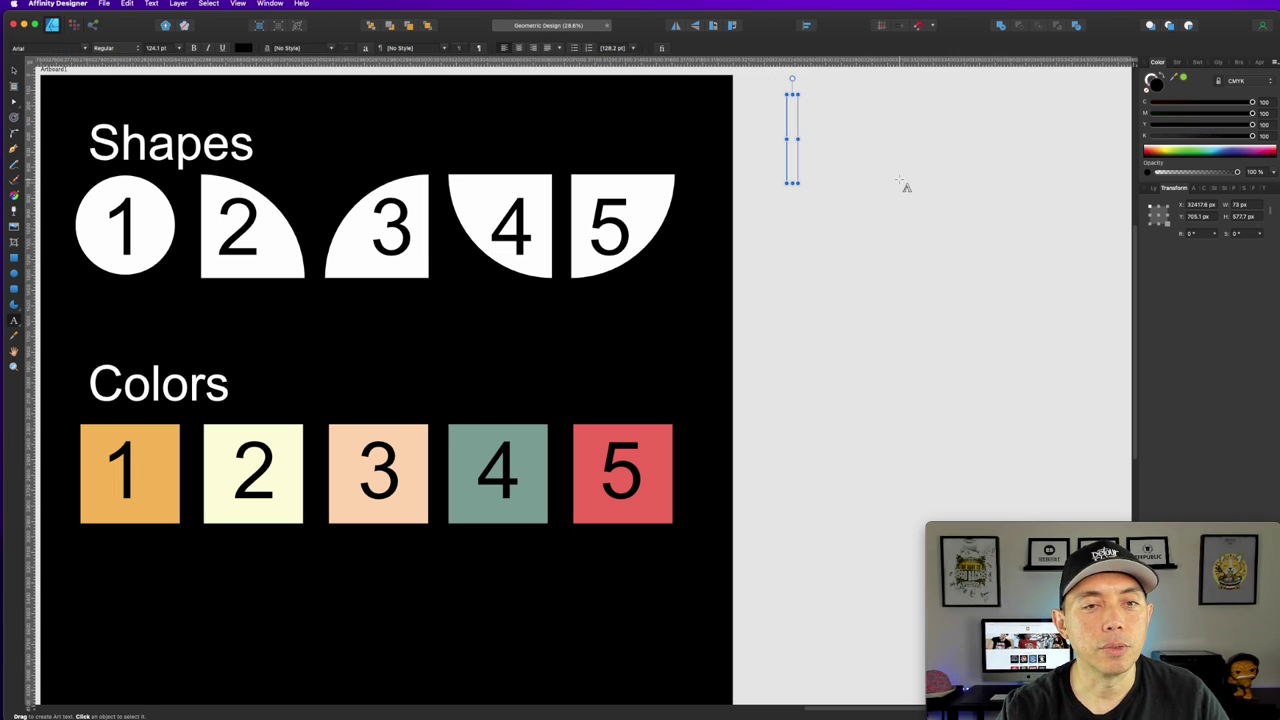
pyautogui.write('sho')
pyautogui.press('BackSpace')
pyautogui.press('BackSpace')
pyautogui.press('BackSpace')
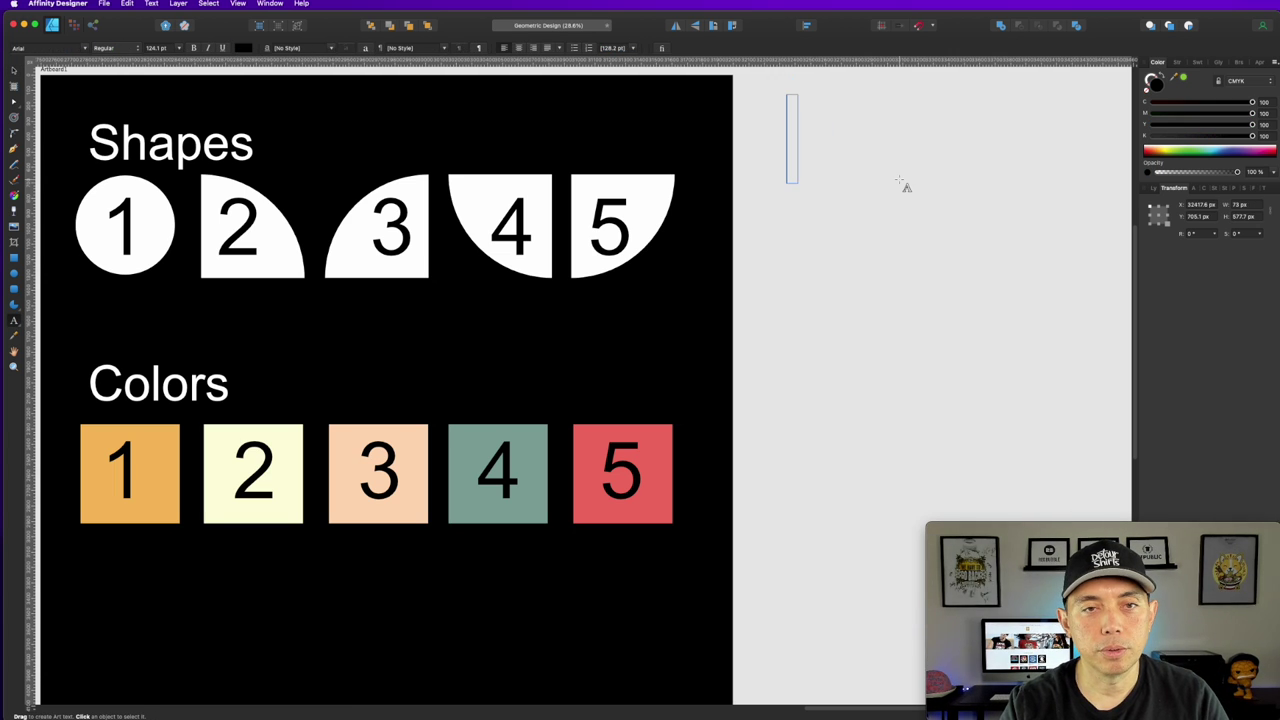
pyautogui.write('Shape:')
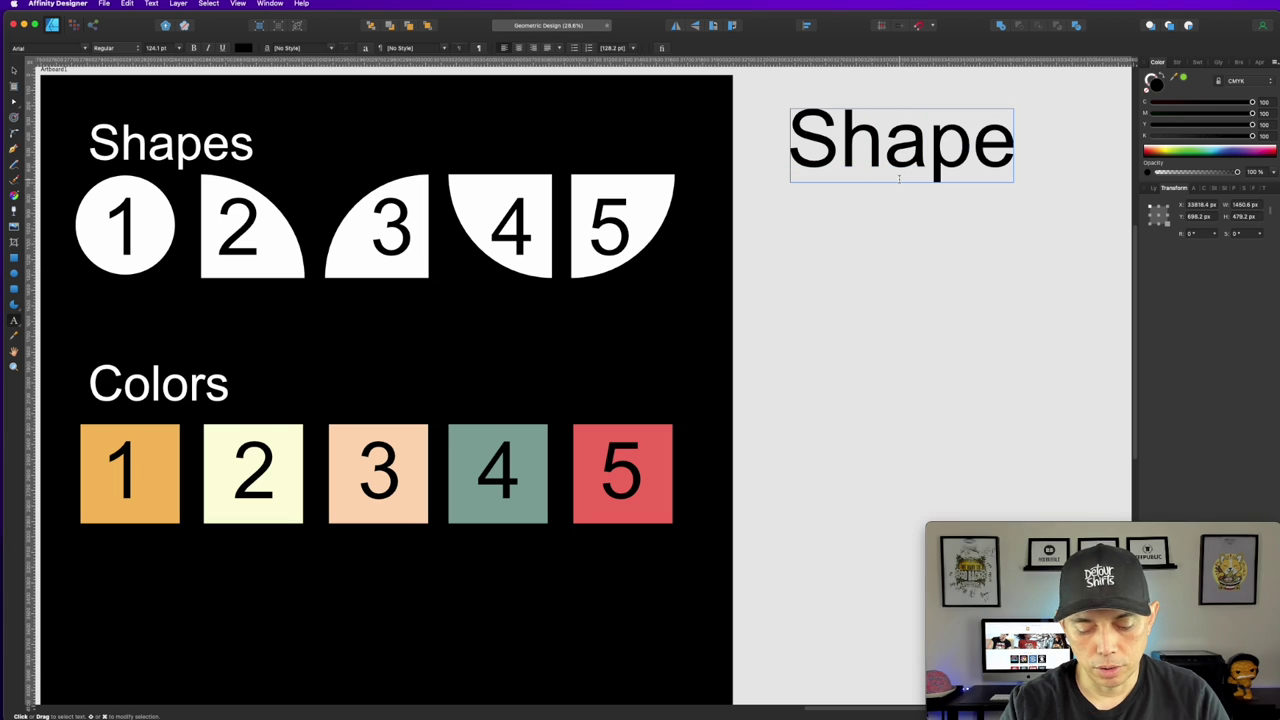
pyautogui.click(14, 69)
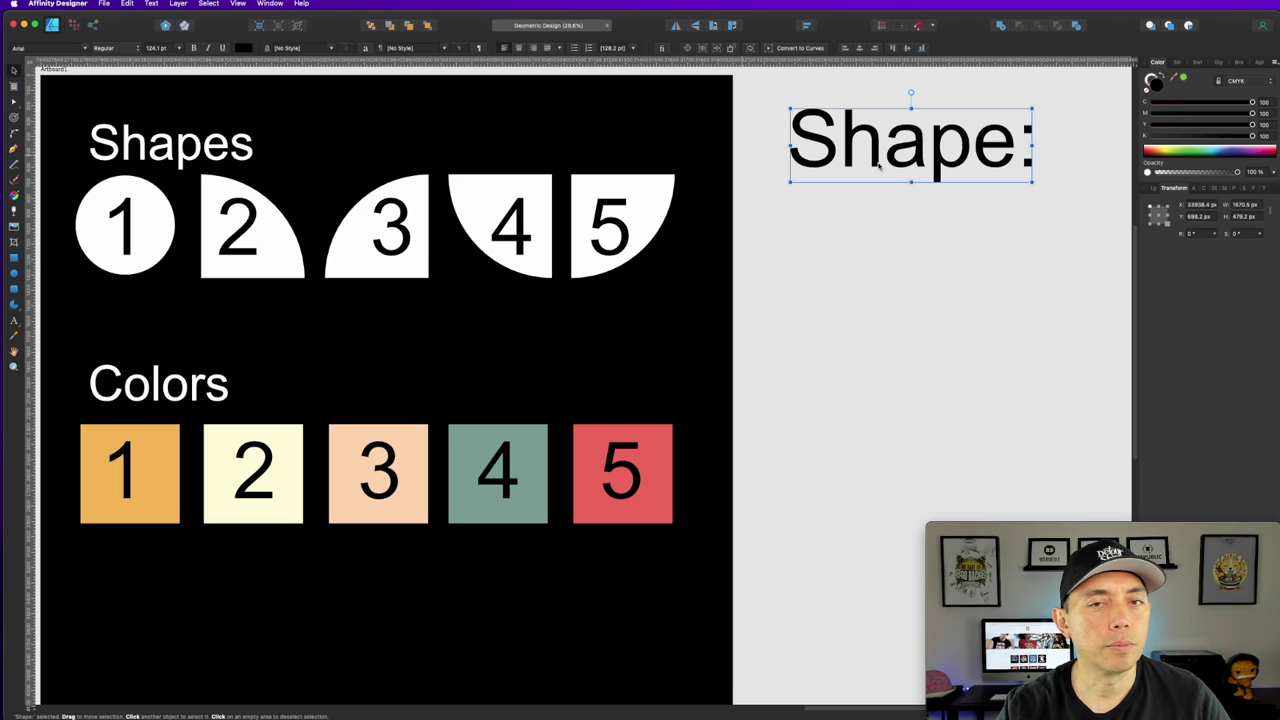
pyautogui.moveTo(1036, 181); pyautogui.dragTo(865, 131)
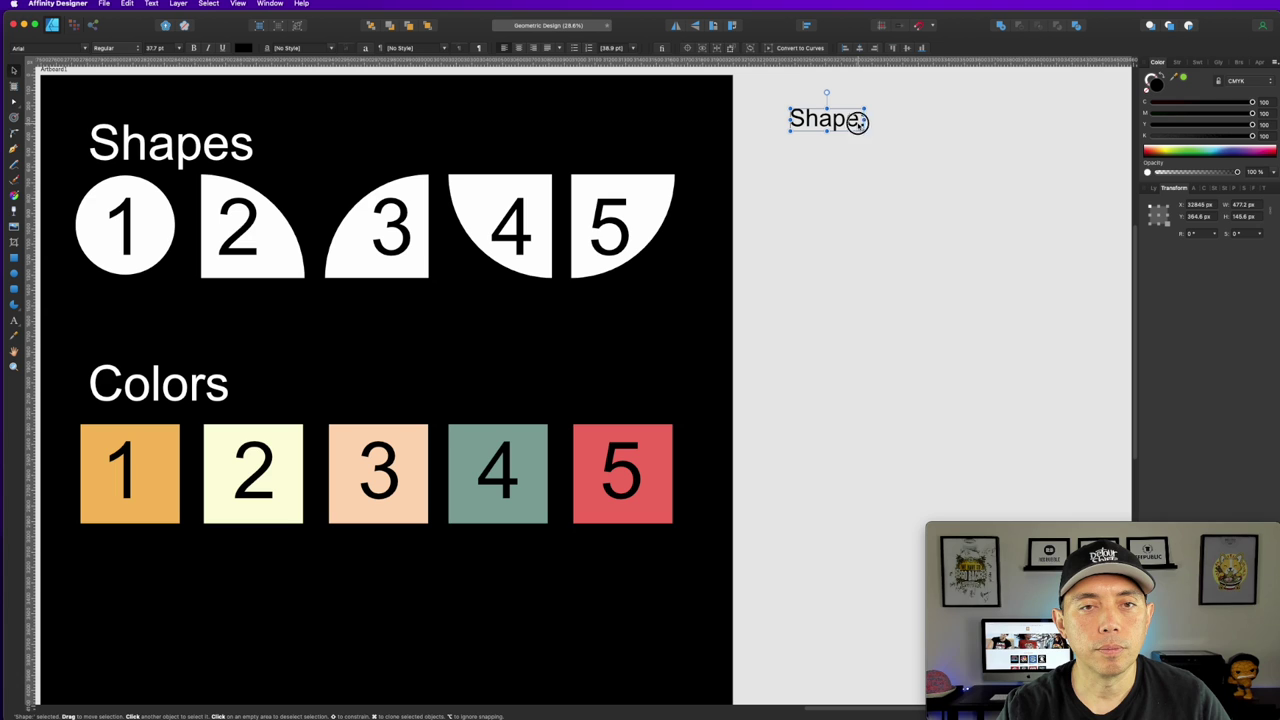
# - Add '4' after 'Shape:' and a second line reading 'Color:2'
pyautogui.click(868, 118)
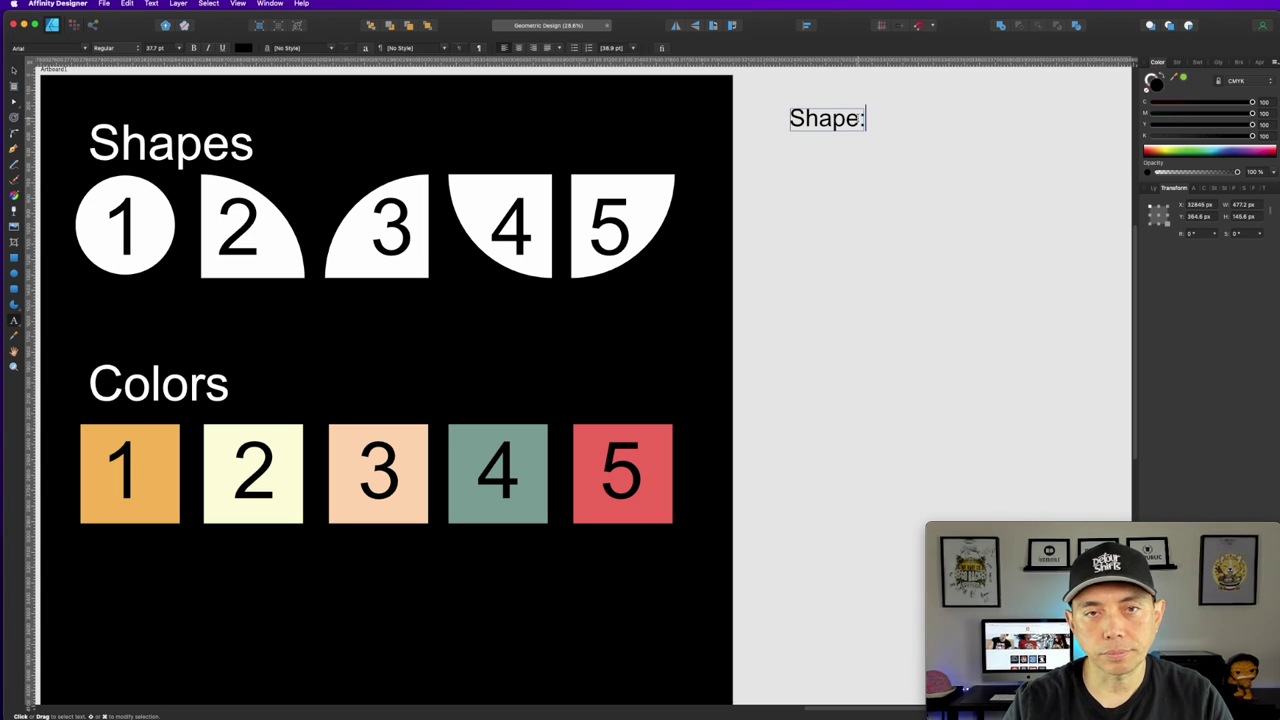
pyautogui.write('4')
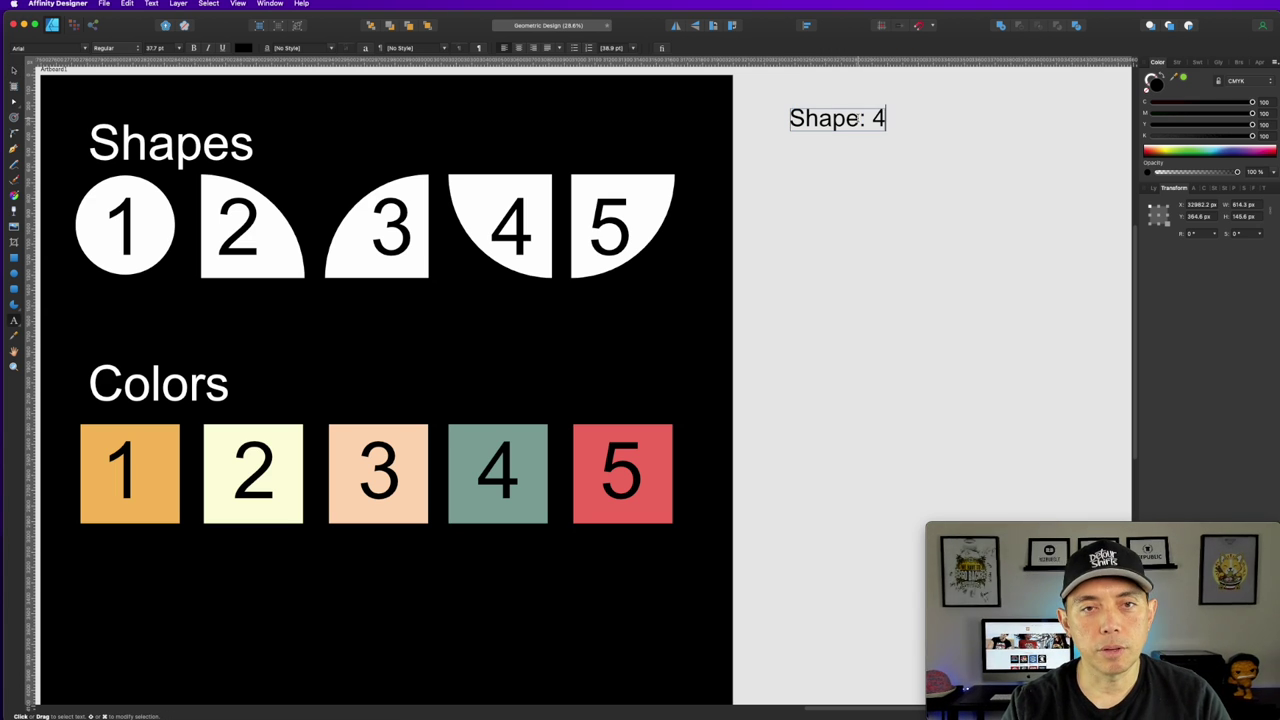
pyautogui.press('Return')
pyautogui.write('Color')
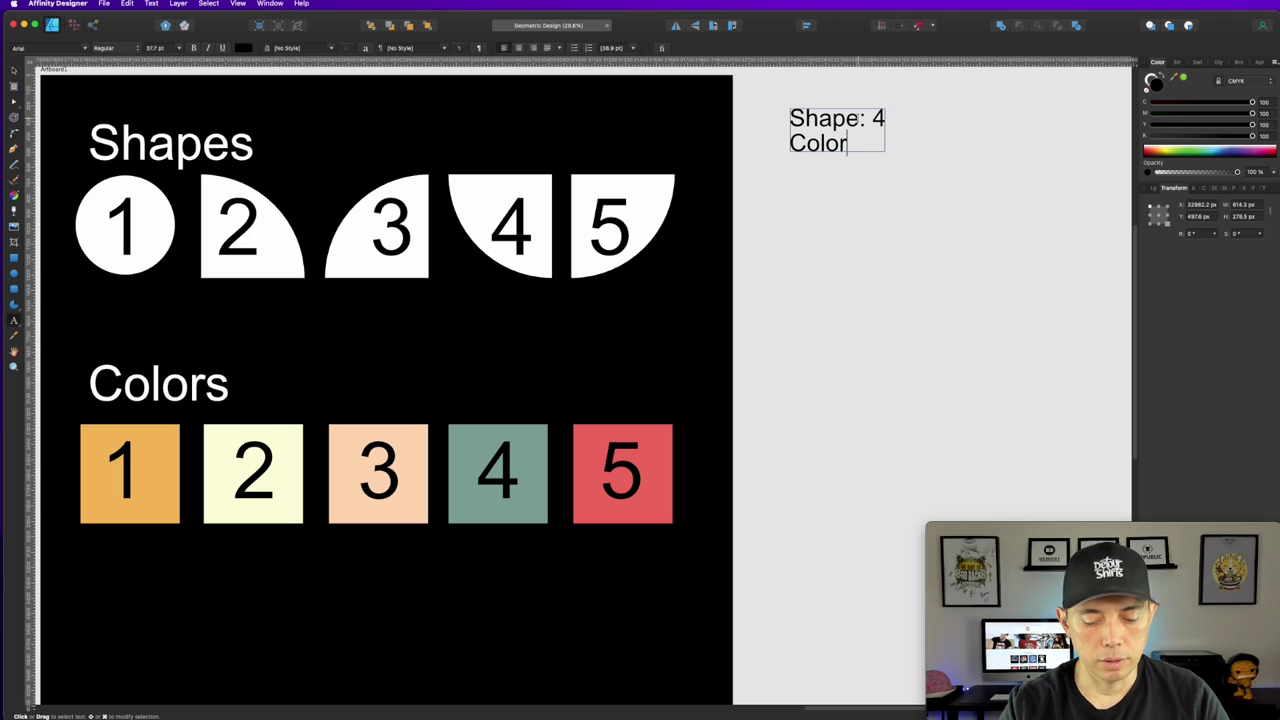
pyautogui.write(':2')
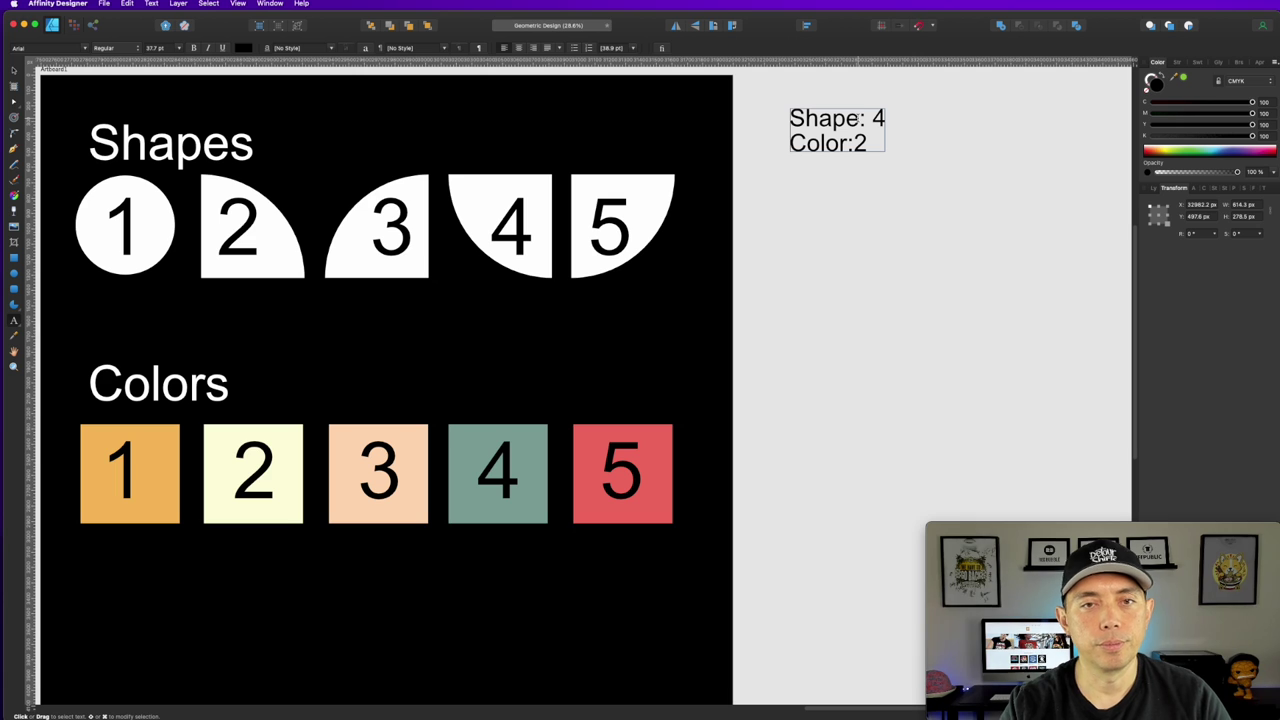
# - Change the label's numbers to read 'Shape: 5' and 'Color: 1'
pyautogui.click(853, 143)
pyautogui.doubleClick(878, 118)
pyautogui.write('1')
pyautogui.press('Down')
pyautogui.hotkey('shift', 'Left')
pyautogui.write('1')
pyautogui.doubleClick(878, 118)
pyautogui.write('5')
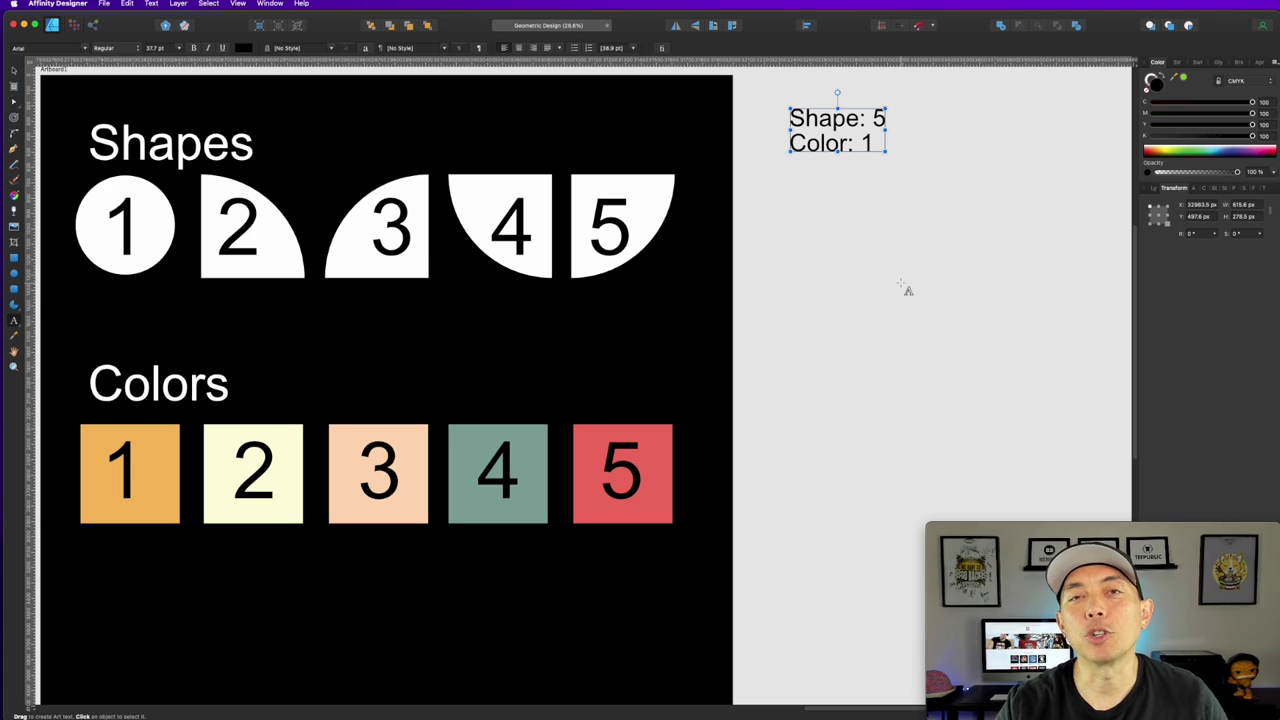
pyautogui.press('Escape')
pyautogui.click(910, 234)
pyautogui.hscroll(-15, 600, 300)
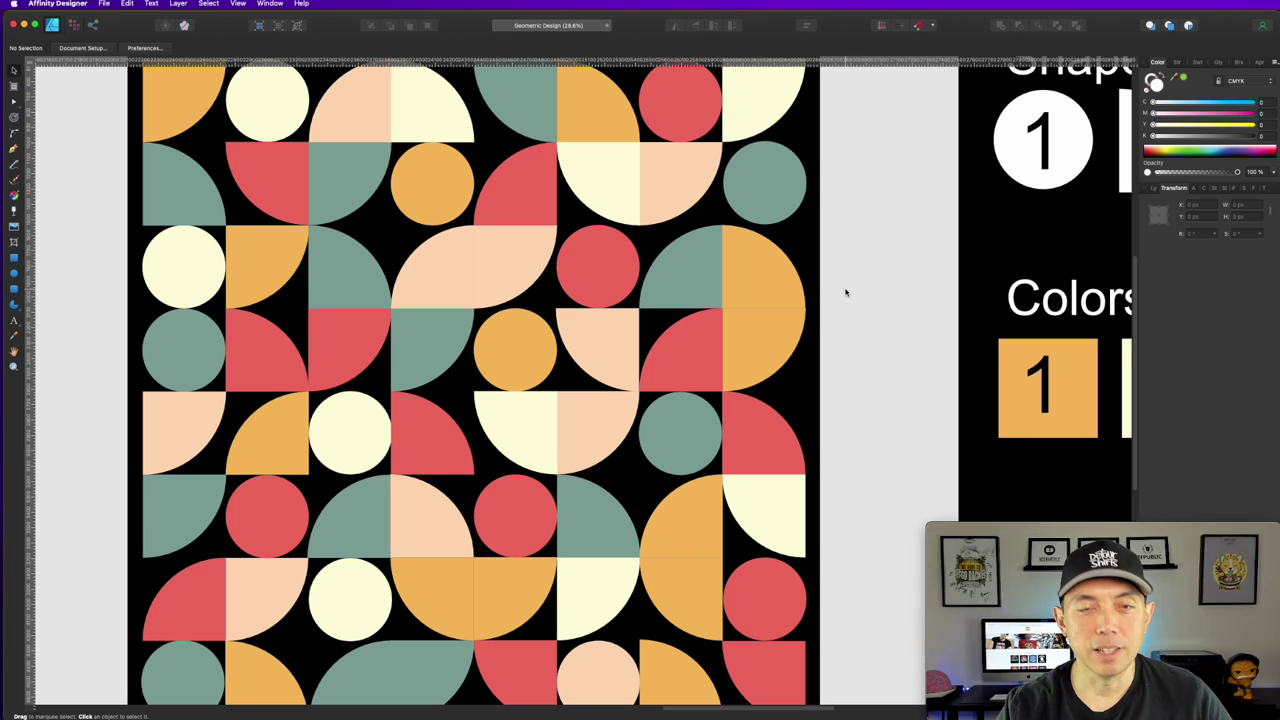
pyautogui.scroll(-1, 845, 292)
pyautogui.scroll(-5, 845, 292)
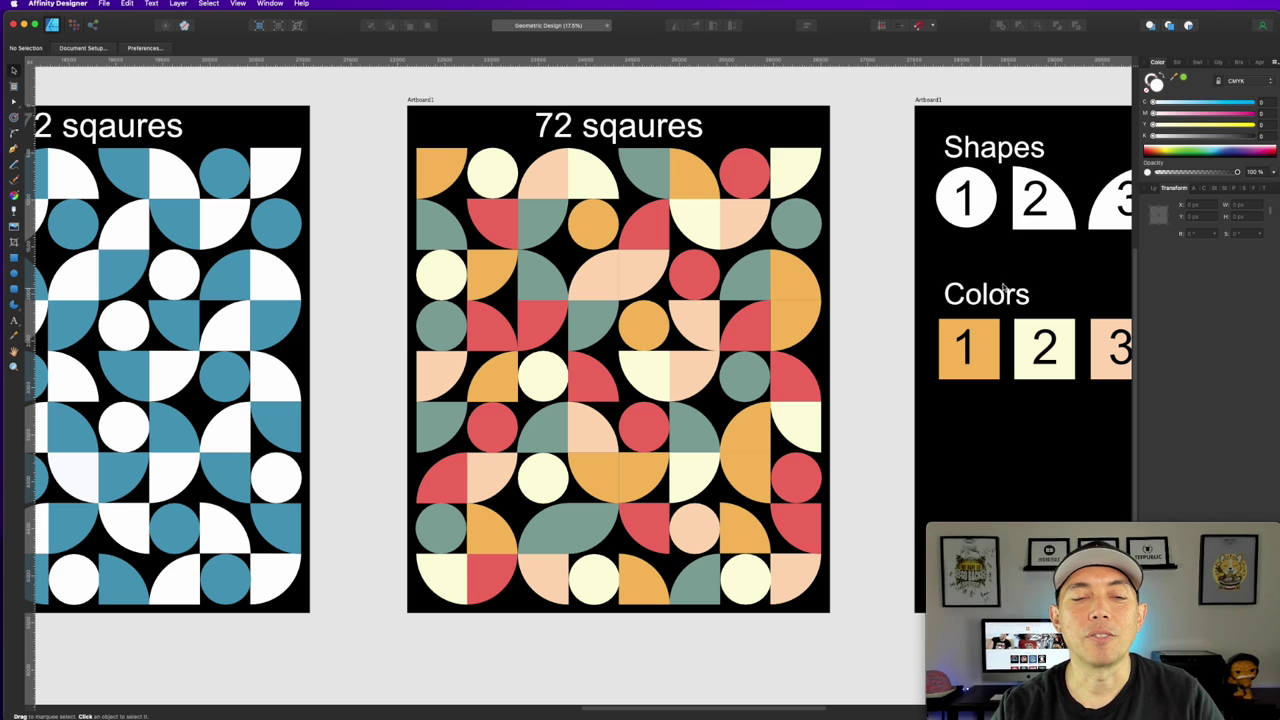
pyautogui.hscroll(10, 1054, 385)
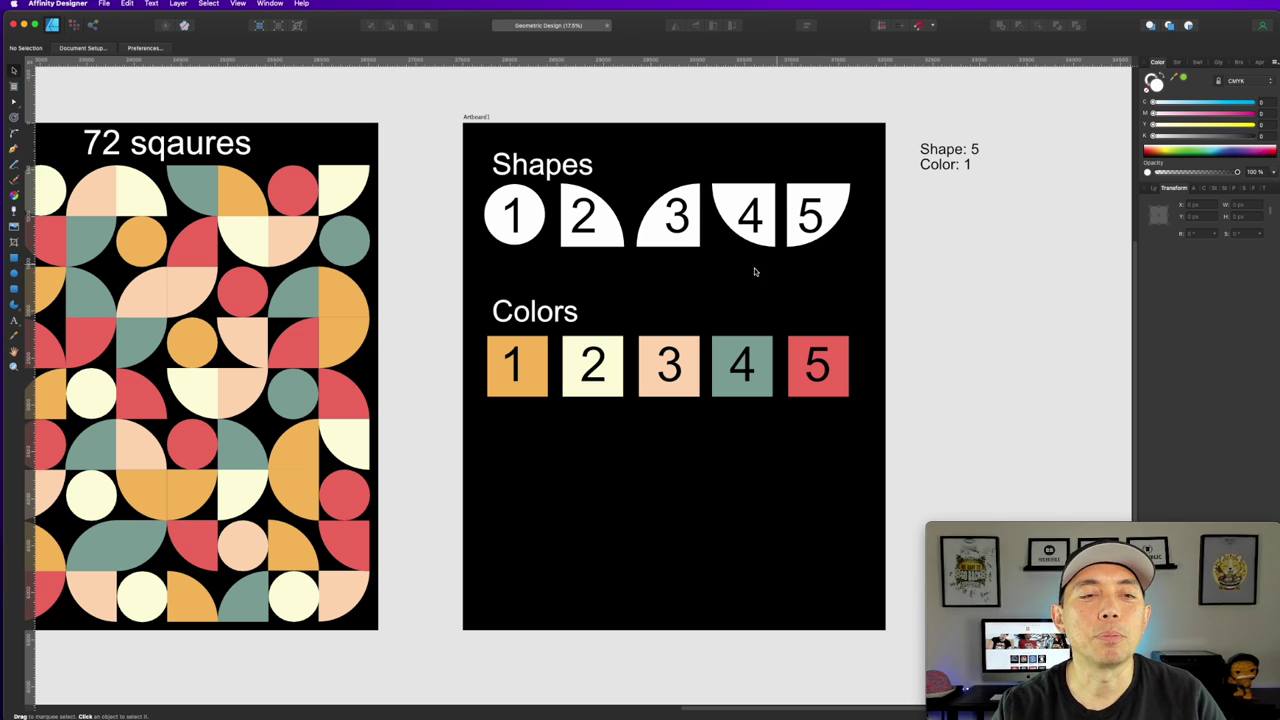
pyautogui.hscroll(-5, 452, 270)
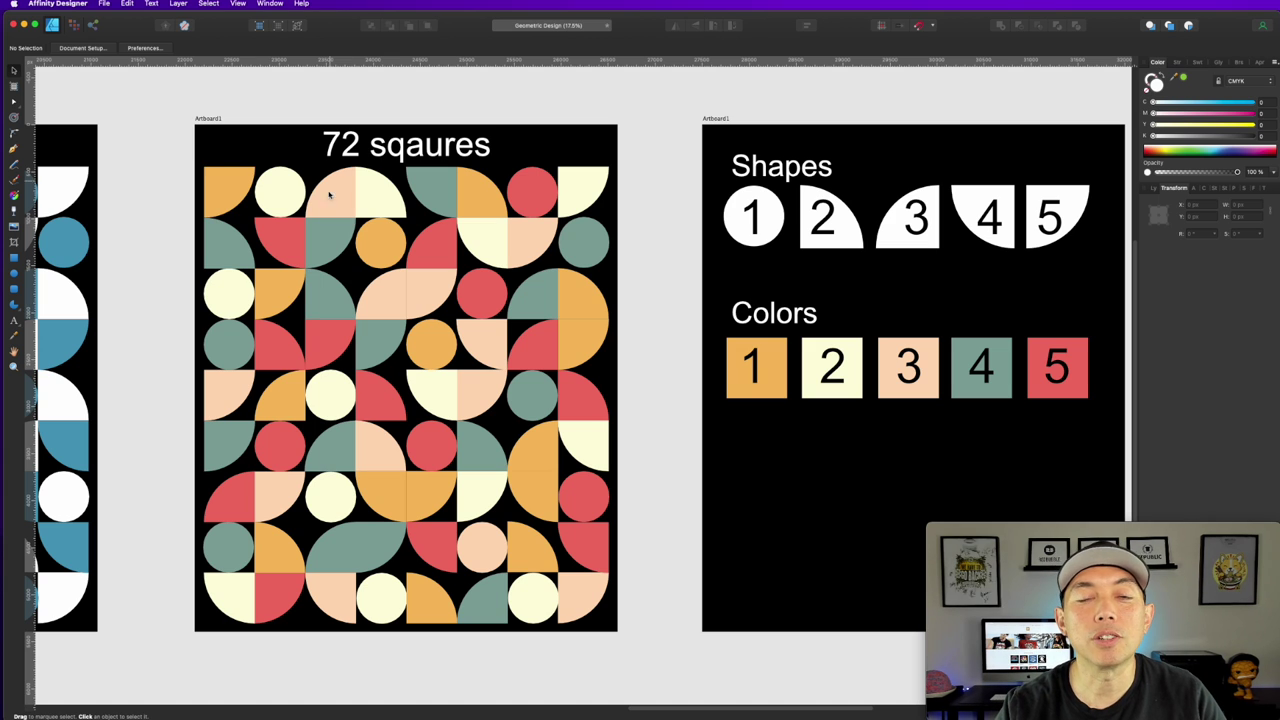
pyautogui.hscroll(-10, 289, 233)
pyautogui.hscroll(7, 777, 209)
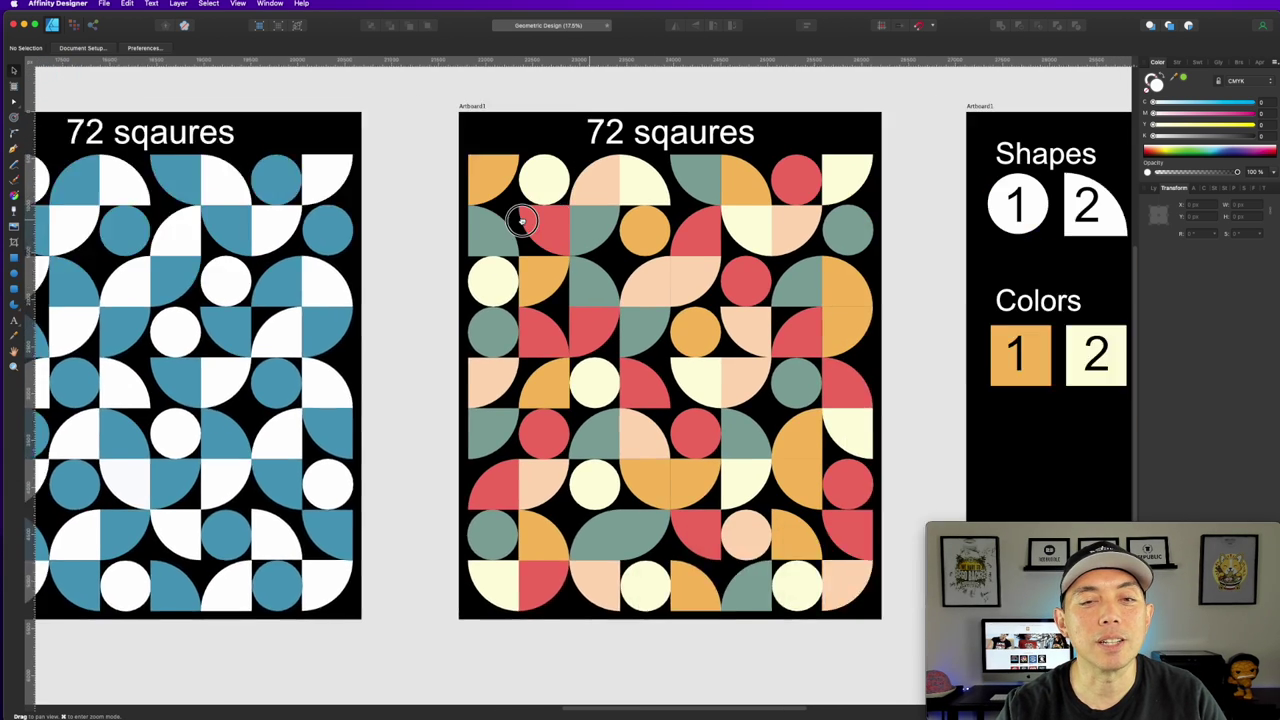